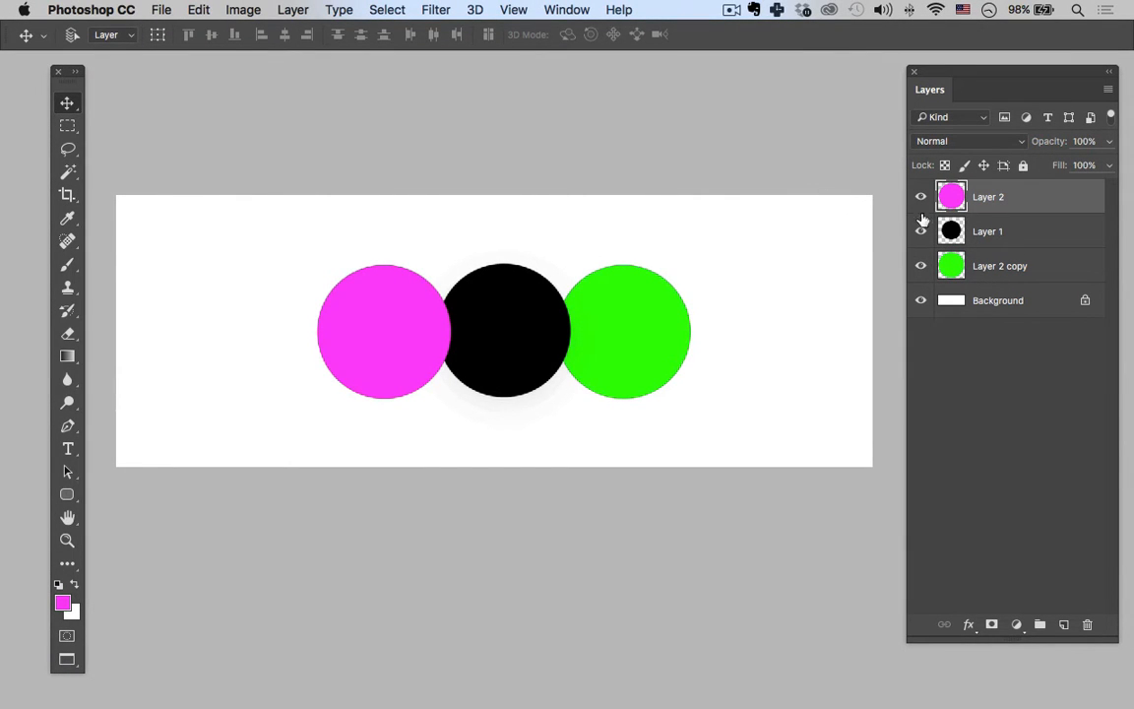
Hide the three circle layers, toggle the Background's visibility off and on, and make the three circle layers visible again.
{"action": "left_click_drag", "start_coordinate": [917, 197], "coordinate": [916, 270]}
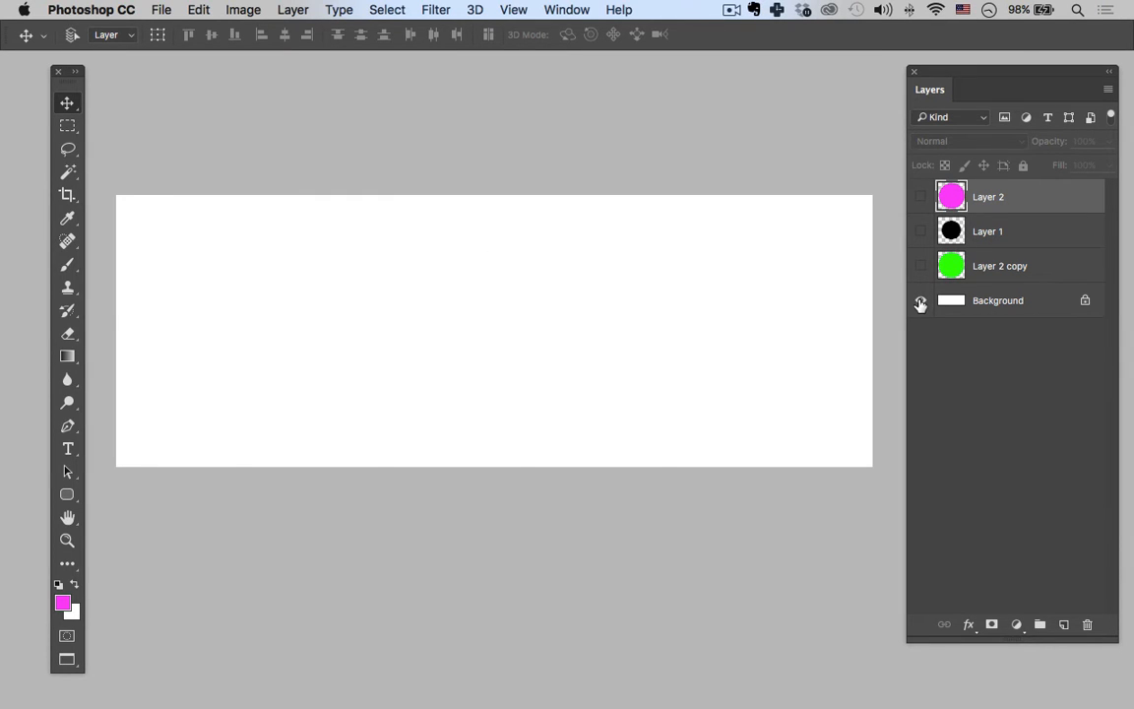
{"action": "left_click", "coordinate": [921, 301]}
{"action": "left_click", "coordinate": [920, 301]}
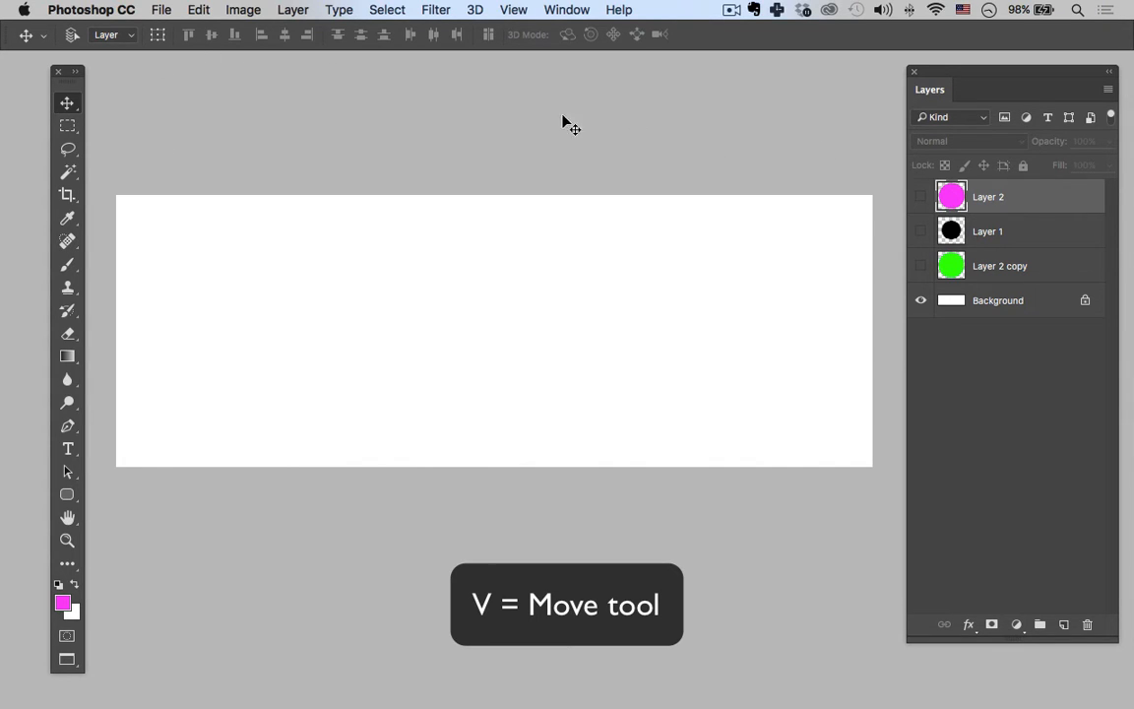
{"action": "left_click", "coordinate": [921, 199]}
{"action": "left_click", "coordinate": [921, 231]}
{"action": "left_click", "coordinate": [922, 265]}
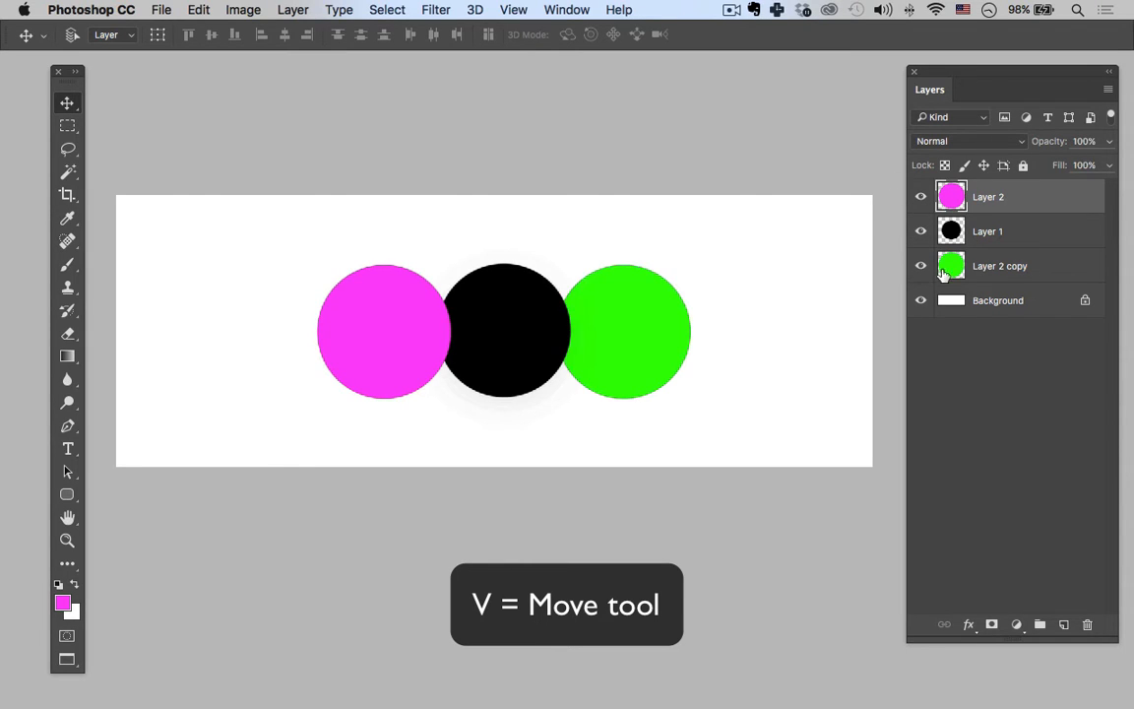
Shift the green circle on Layer 2 copy slightly left and the magenta circle on Layer 2 slightly right, toward the black circle.
{"action": "left_click", "coordinate": [991, 264]}
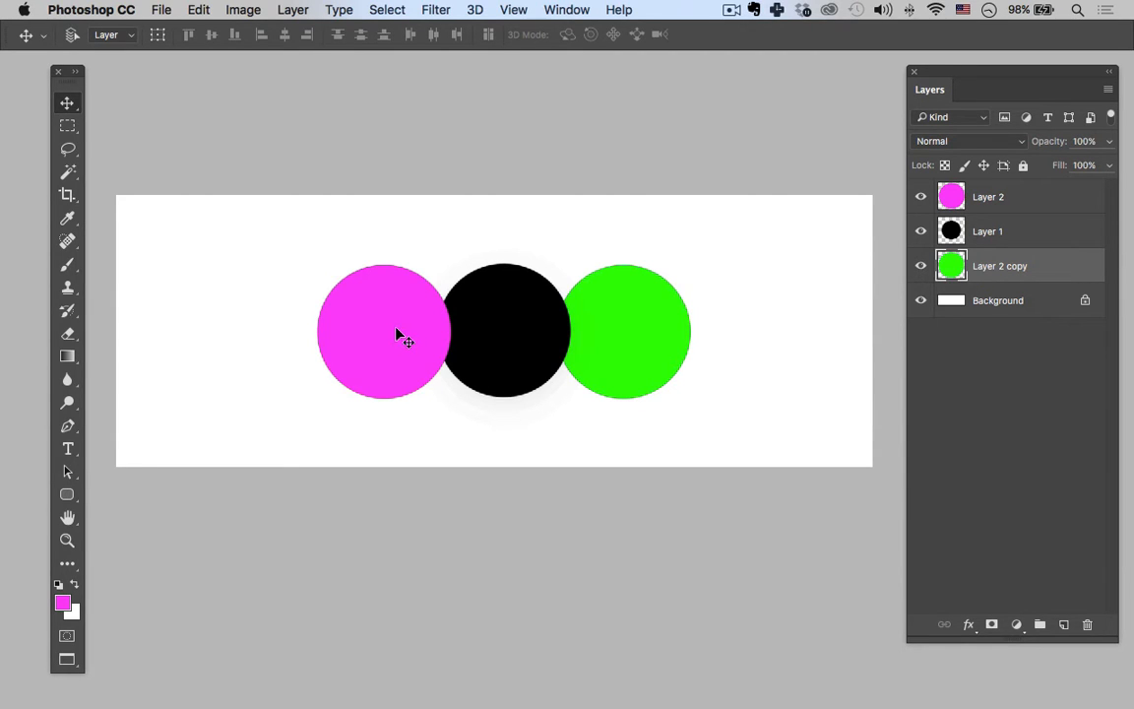
{"action": "left_click_drag", "start_coordinate": [398, 335], "coordinate": [363, 335]}
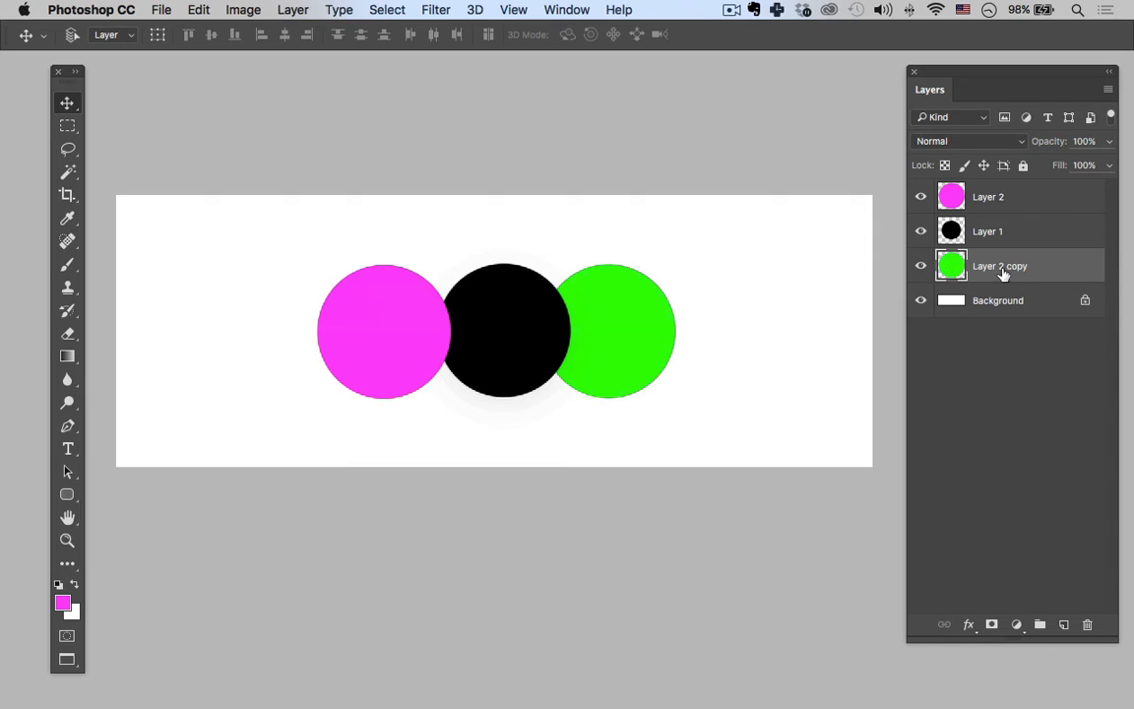
{"action": "left_click", "coordinate": [990, 197]}
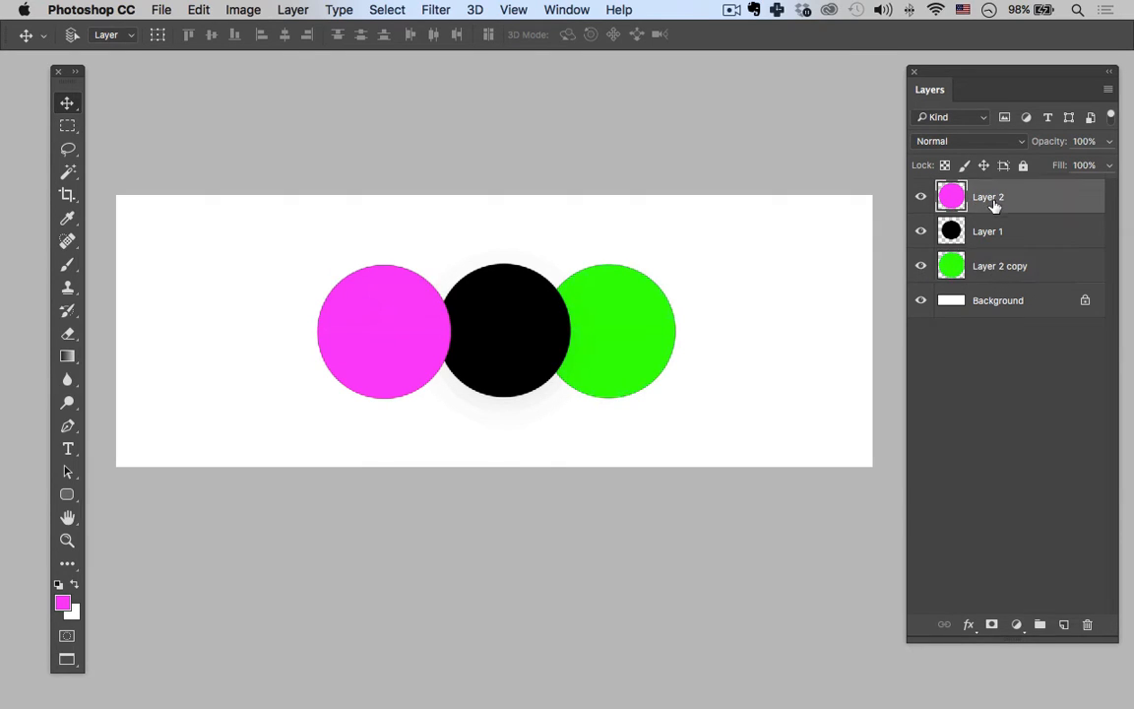
{"action": "left_click_drag", "start_coordinate": [379, 317], "coordinate": [392, 318]}
{"action": "left_click_drag", "start_coordinate": [162, 485], "coordinate": [234, 450]}
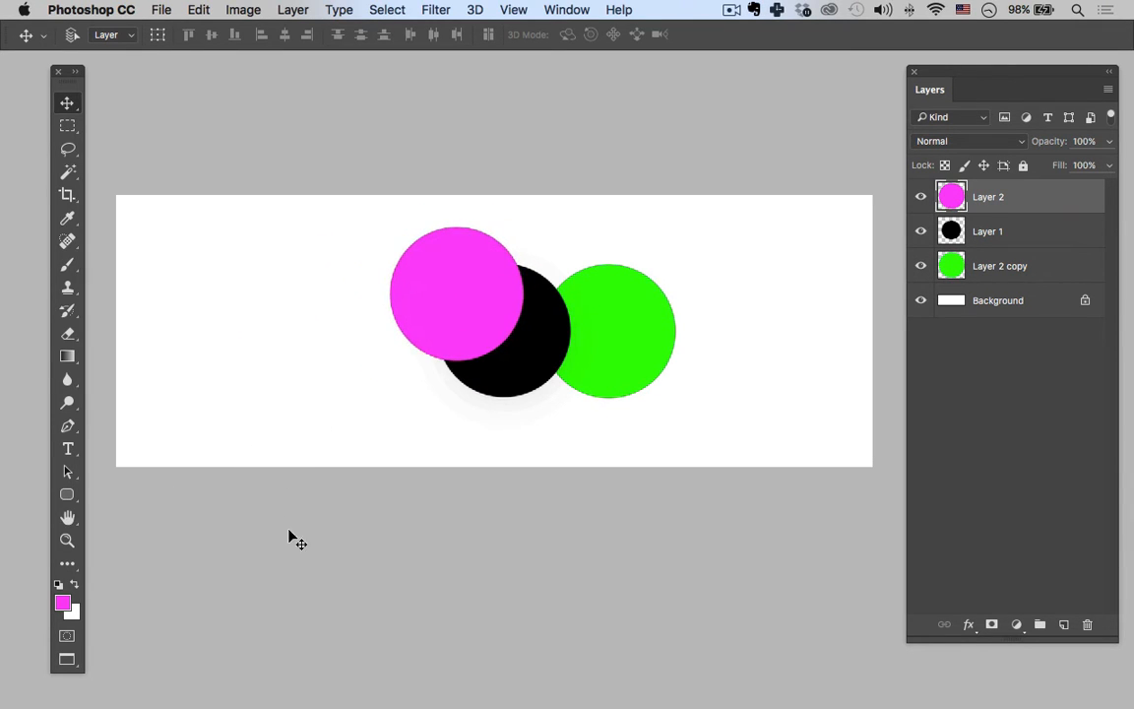
{"action": "left_click_drag", "start_coordinate": [313, 567], "coordinate": [268, 618]}
{"action": "left_click_drag", "start_coordinate": [513, 554], "coordinate": [562, 475]}
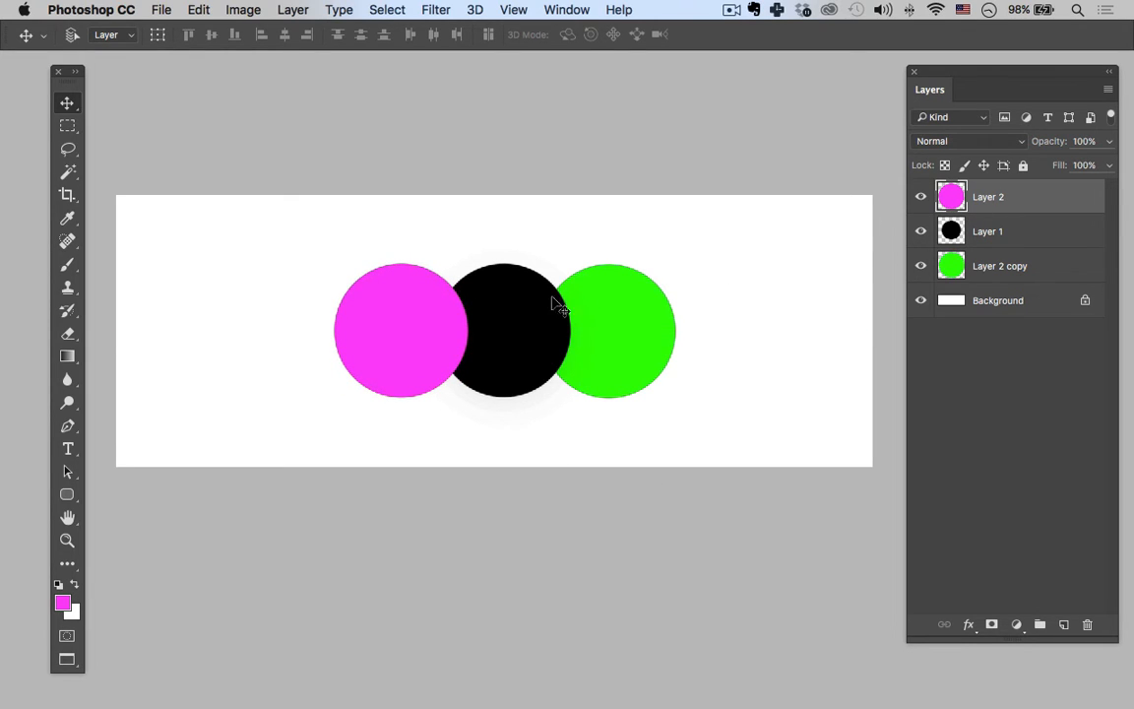
Select all three circle layers together, and remove Layer 2 copy and Layer 1 from the selection.
{"action": "left_click", "coordinate": [993, 238], "text": "shift"}
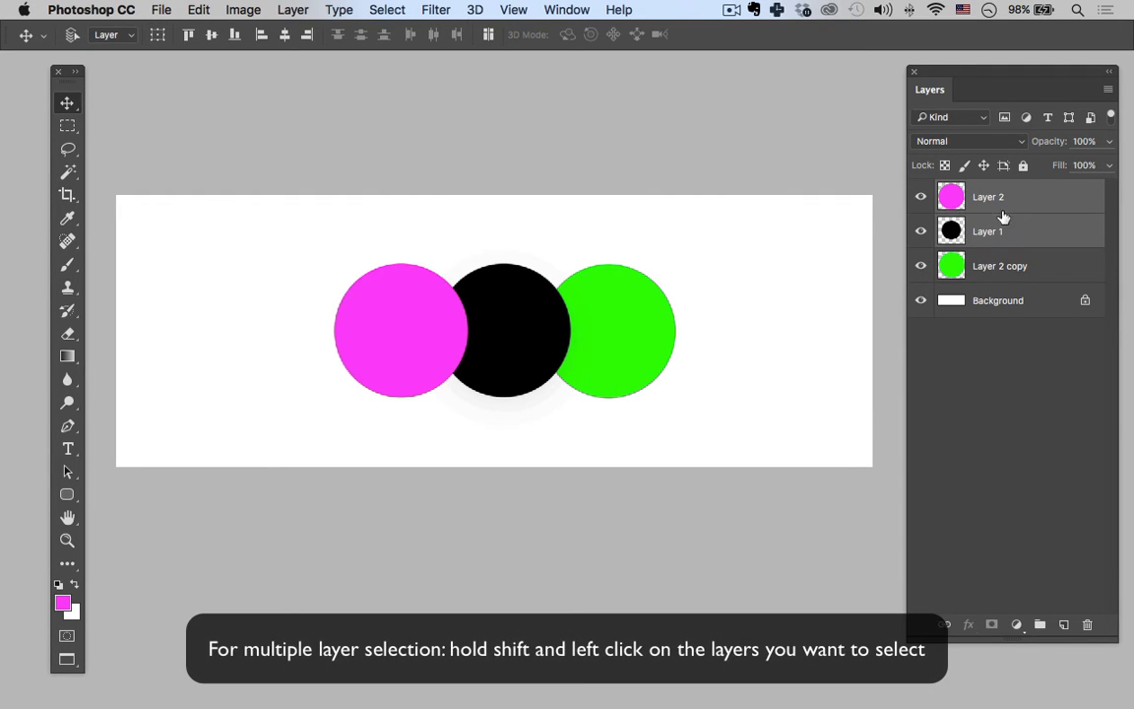
{"action": "left_click", "coordinate": [992, 268], "text": "shift"}
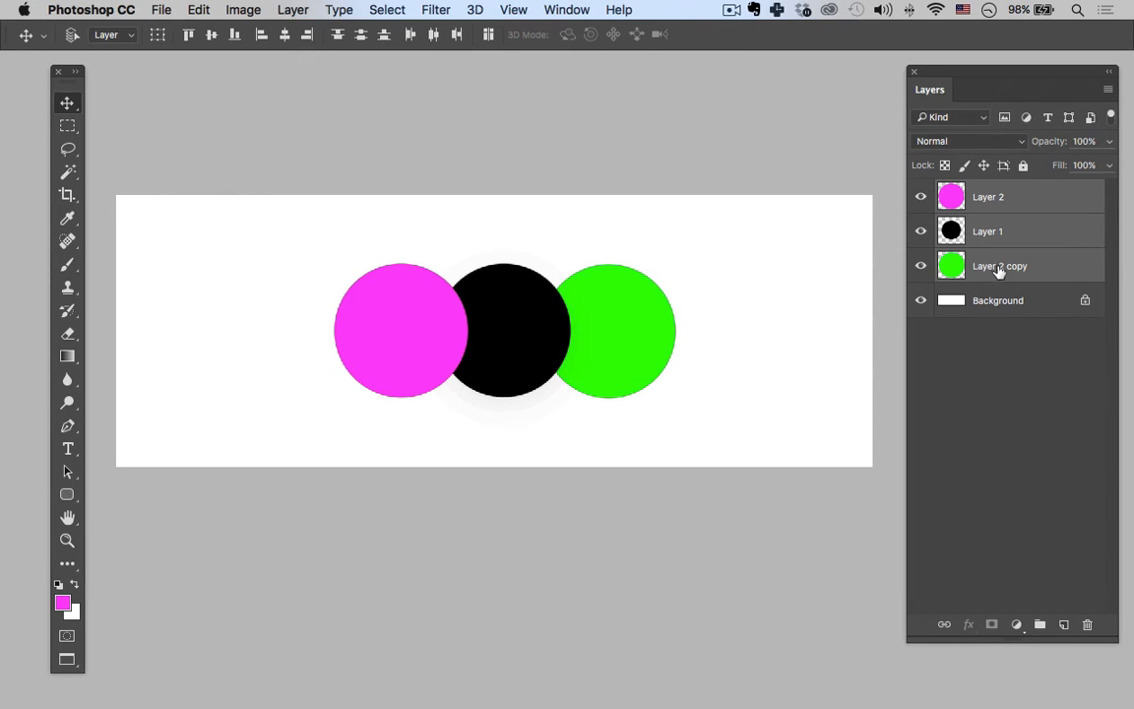
{"action": "left_click", "coordinate": [996, 272], "text": "super"}
{"action": "left_click", "coordinate": [1002, 245], "text": "super"}
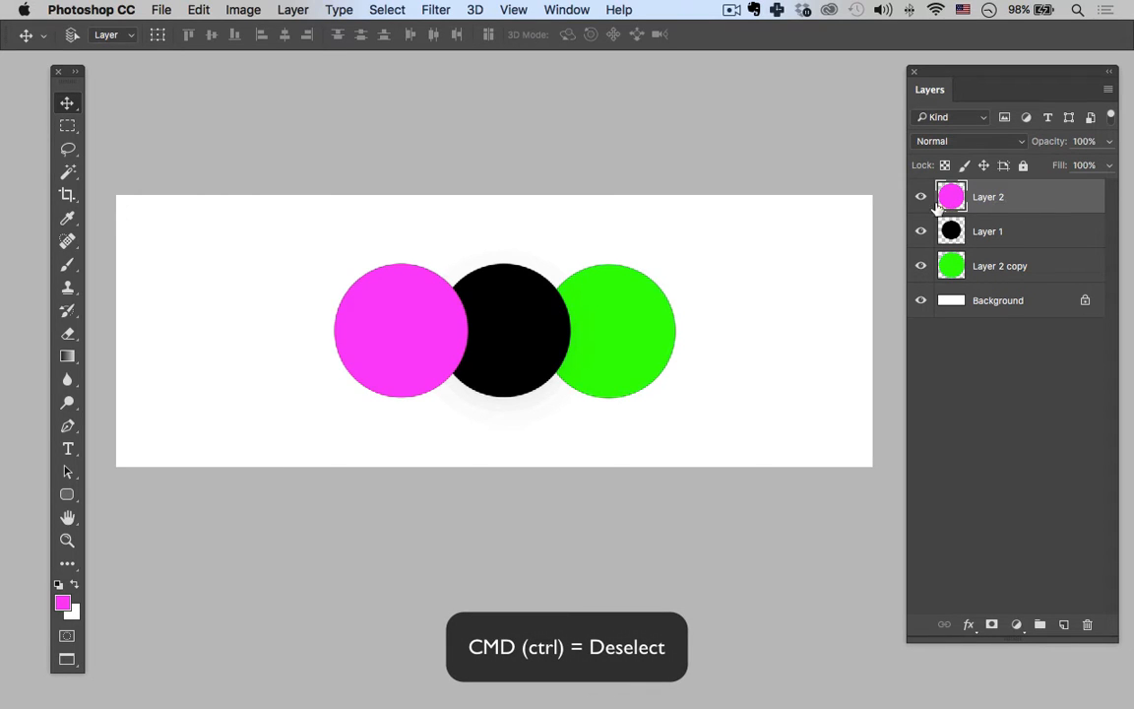
Add Layer 1 to the selection and move the magenta and black circles together, then include Layer 2 copy and move all three.
{"action": "left_click", "coordinate": [1002, 234], "text": "shift"}
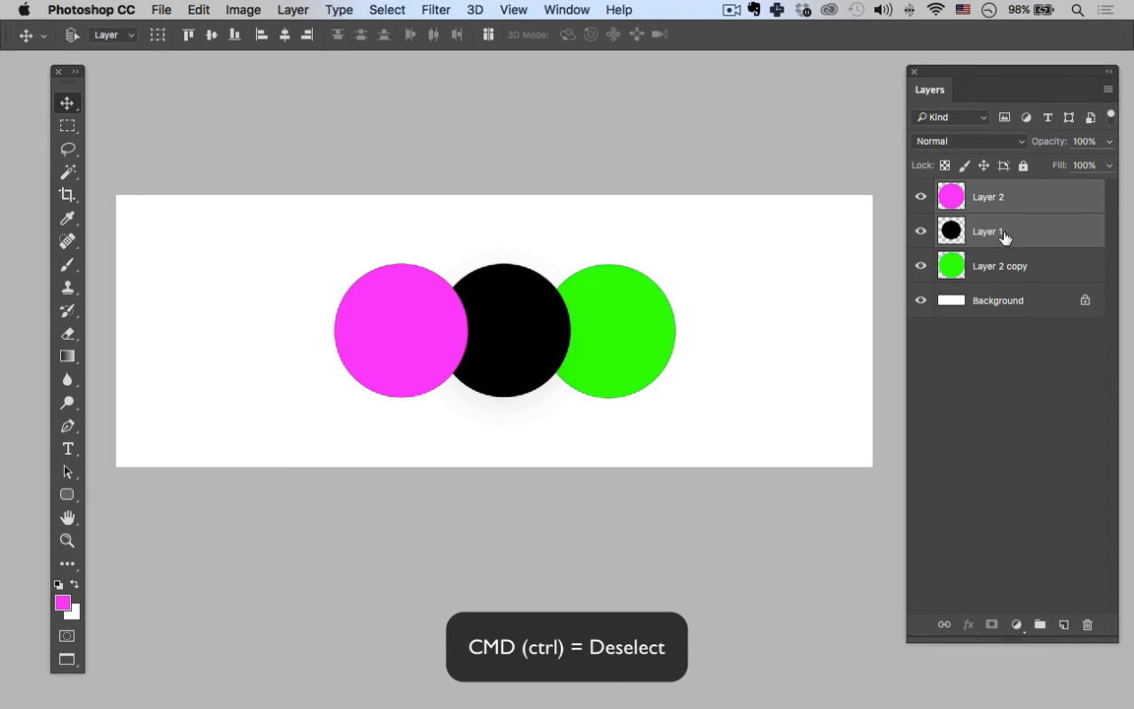
{"action": "left_click_drag", "start_coordinate": [520, 376], "coordinate": [497, 371]}
{"action": "left_click", "coordinate": [1002, 280], "text": "shift"}
{"action": "left_click_drag", "start_coordinate": [653, 425], "coordinate": [713, 439]}
Move the magenta circle on Layer 2 right and the green circle on Layer 2 copy left so both overlap the black circle.
{"action": "left_click", "coordinate": [997, 204]}
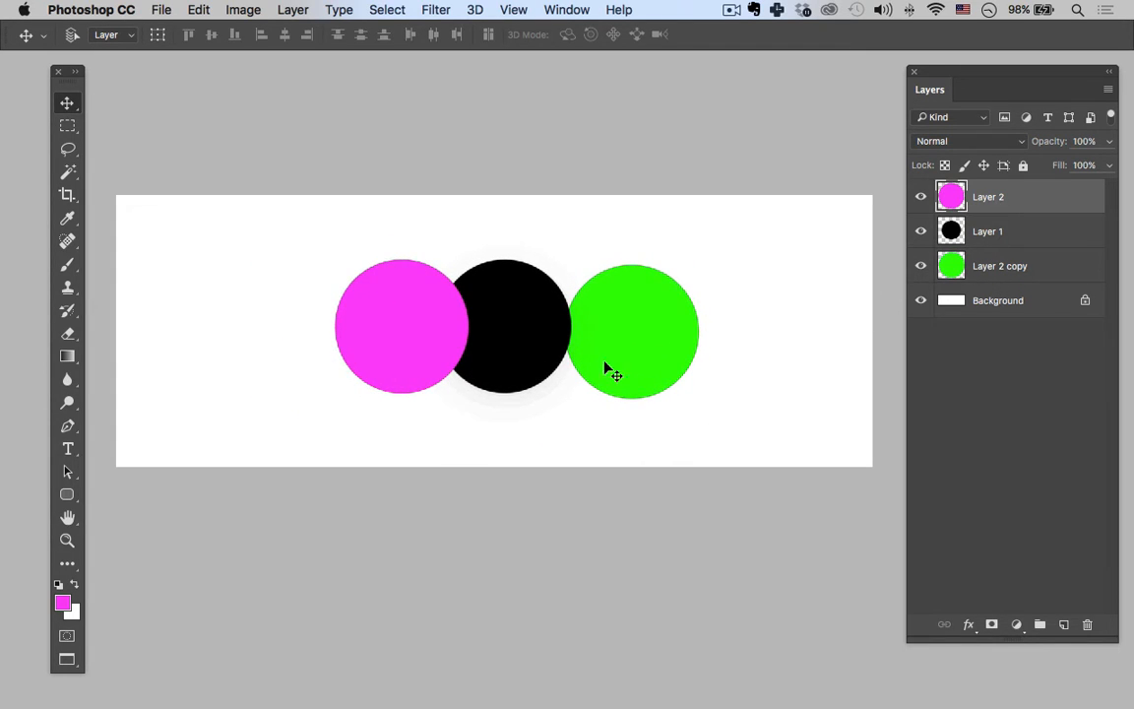
{"action": "mouse_move", "coordinate": [574, 411]}
{"action": "left_mouse_down"}
{"action": "mouse_move", "coordinate": [600, 382]}
{"action": "mouse_move", "coordinate": [578, 415]}
{"action": "left_mouse_up"}
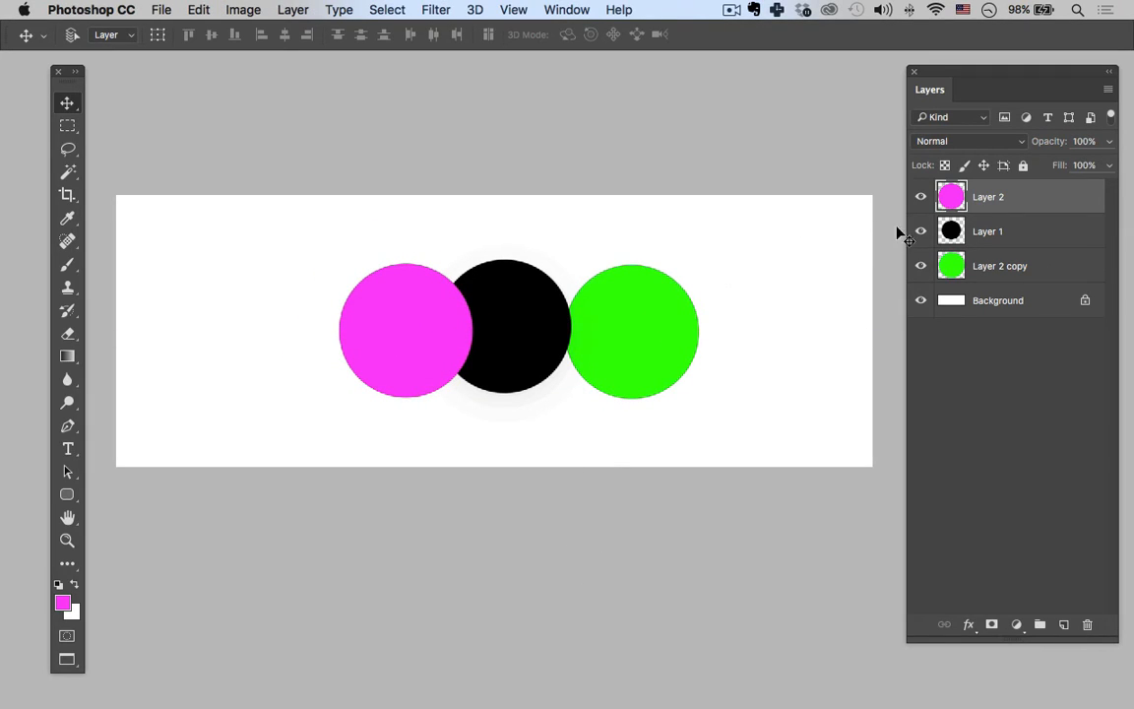
{"action": "left_click", "coordinate": [964, 273]}
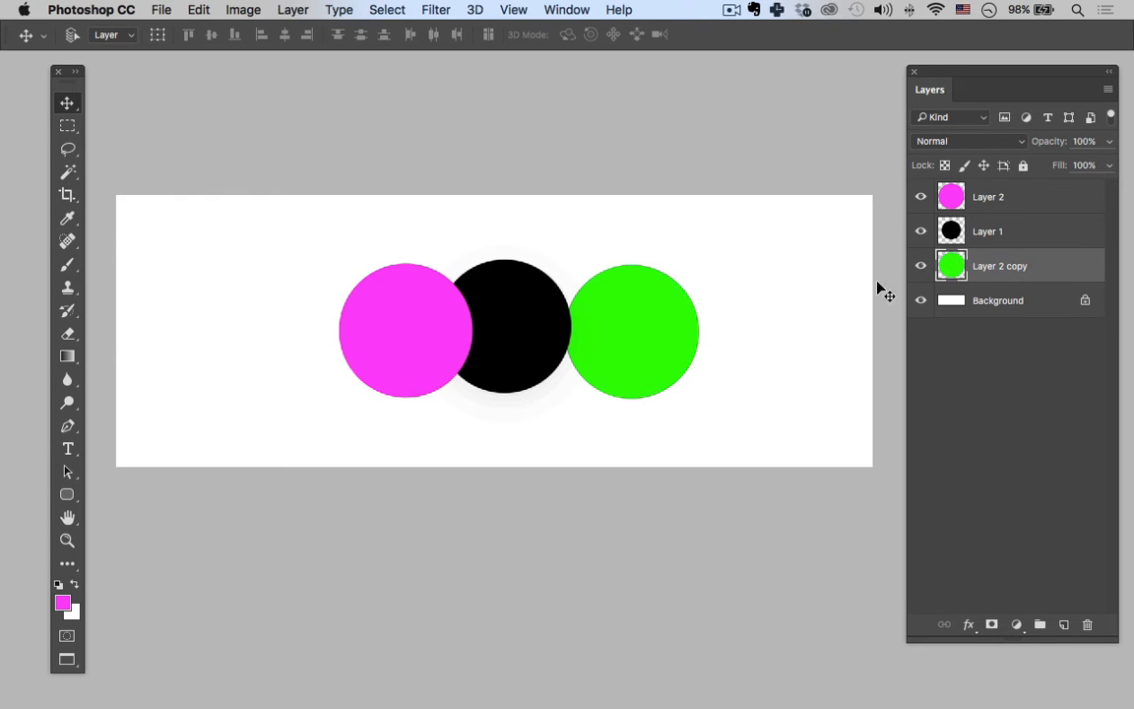
{"action": "left_click_drag", "start_coordinate": [658, 337], "coordinate": [605, 339]}
{"action": "left_click", "coordinate": [1000, 204]}
{"action": "left_click_drag", "start_coordinate": [523, 360], "coordinate": [576, 357]}
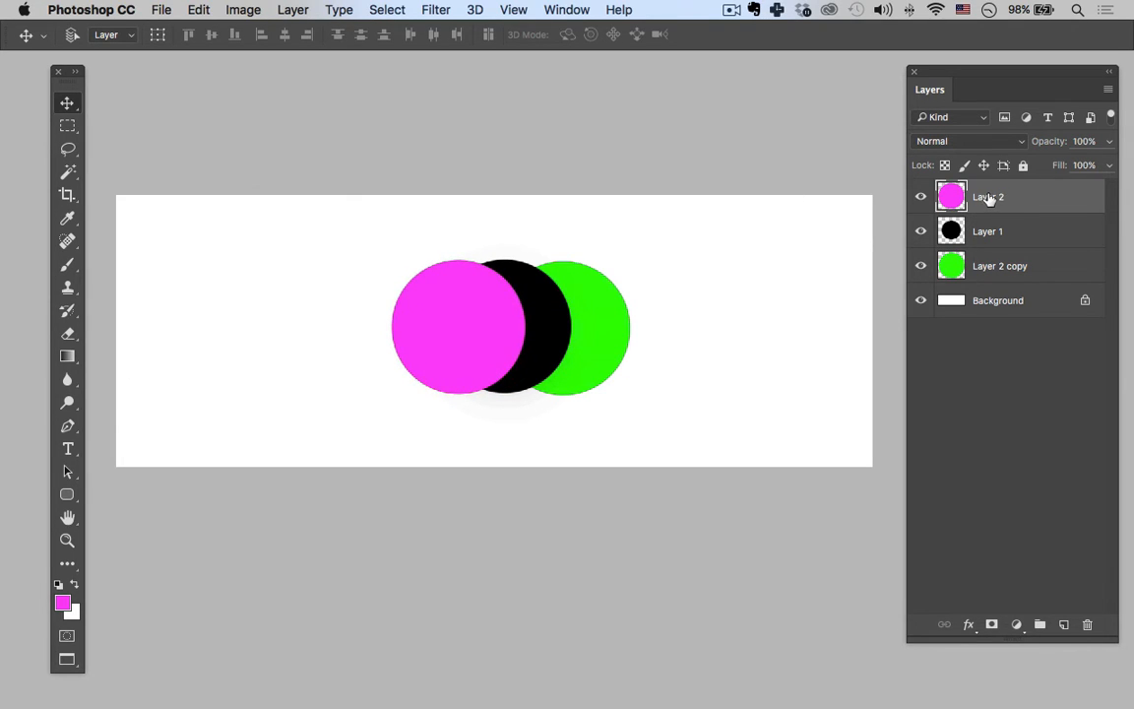
Reorder Layer 2 to sit directly above the Background, and move the magenta circle to the right of the green circle.
{"action": "left_click_drag", "start_coordinate": [989, 199], "coordinate": [980, 283]}
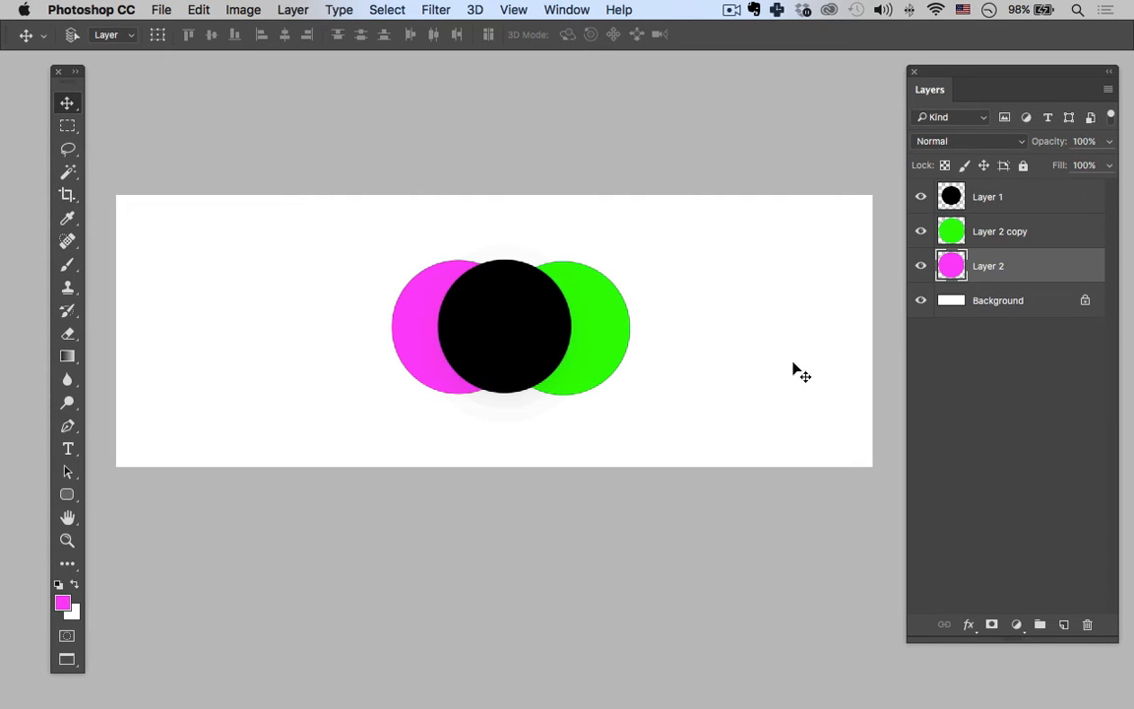
{"action": "left_click_drag", "start_coordinate": [488, 344], "coordinate": [640, 358]}
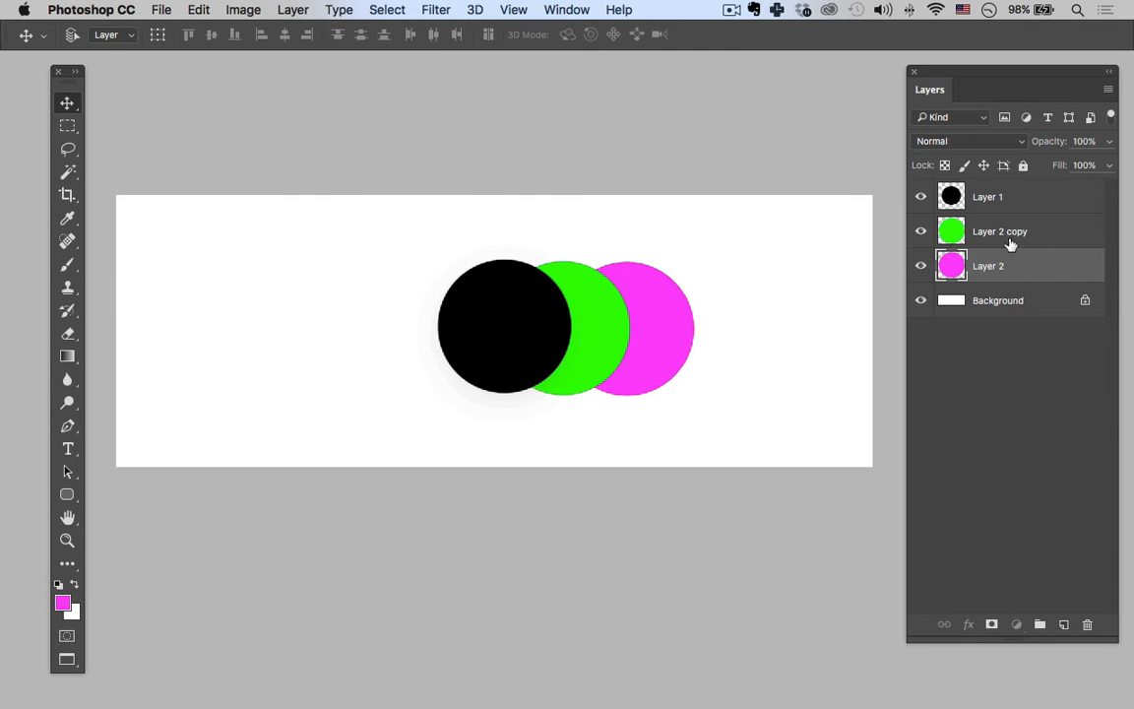
Bring Layer 2 copy to the top of the layer stack and move the green circle to the left of the black circle.
{"action": "left_click", "coordinate": [994, 236]}
{"action": "left_click_drag", "start_coordinate": [978, 228], "coordinate": [988, 192]}
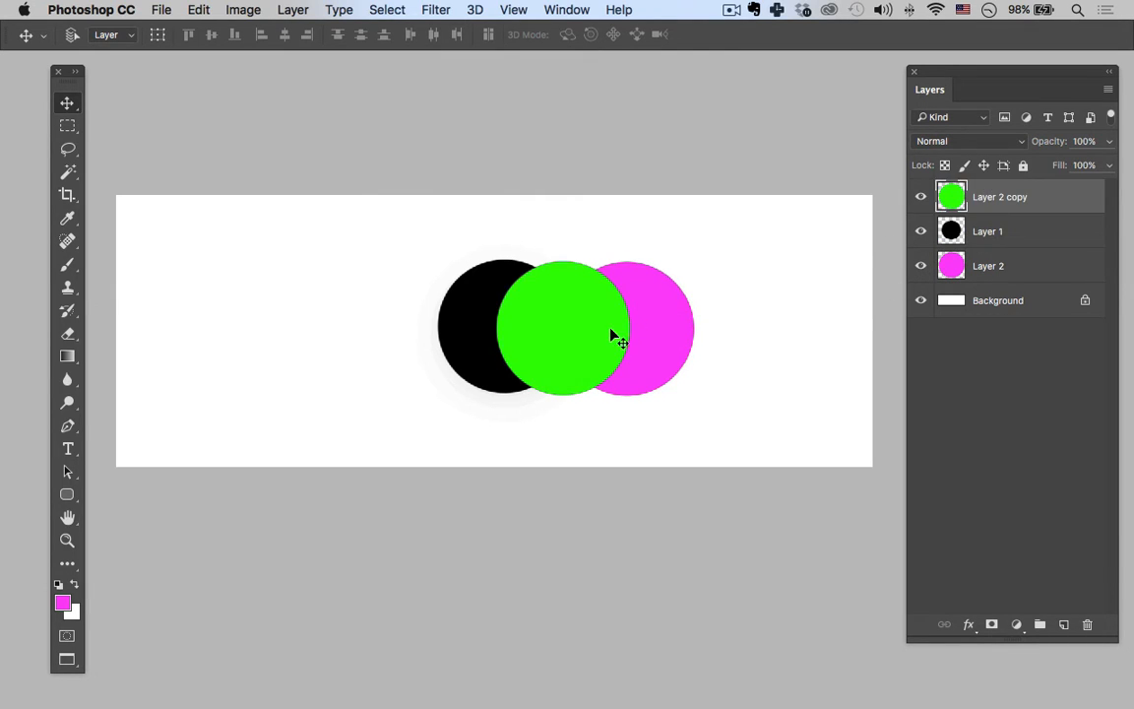
{"action": "left_click_drag", "start_coordinate": [578, 337], "coordinate": [470, 347]}
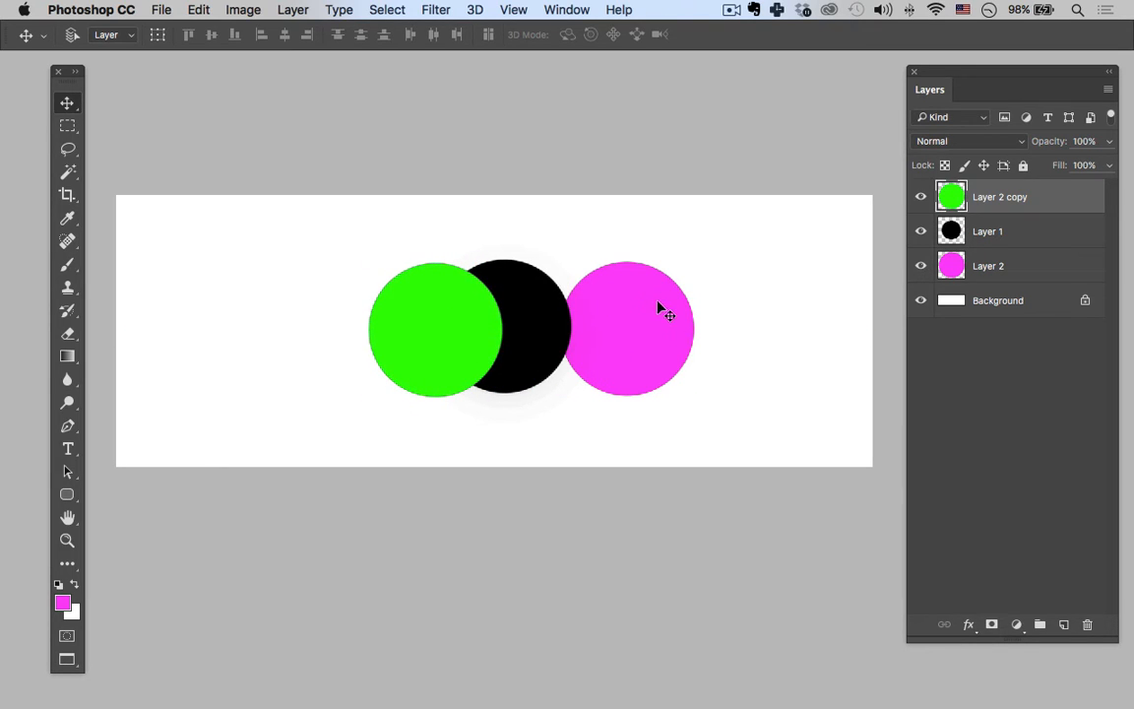
Move the black circle on Layer 1 midway between the green and magenta circles, and select Layer 2 copy.
{"action": "left_click", "coordinate": [981, 232]}
{"action": "left_click_drag", "start_coordinate": [551, 364], "coordinate": [628, 367]}
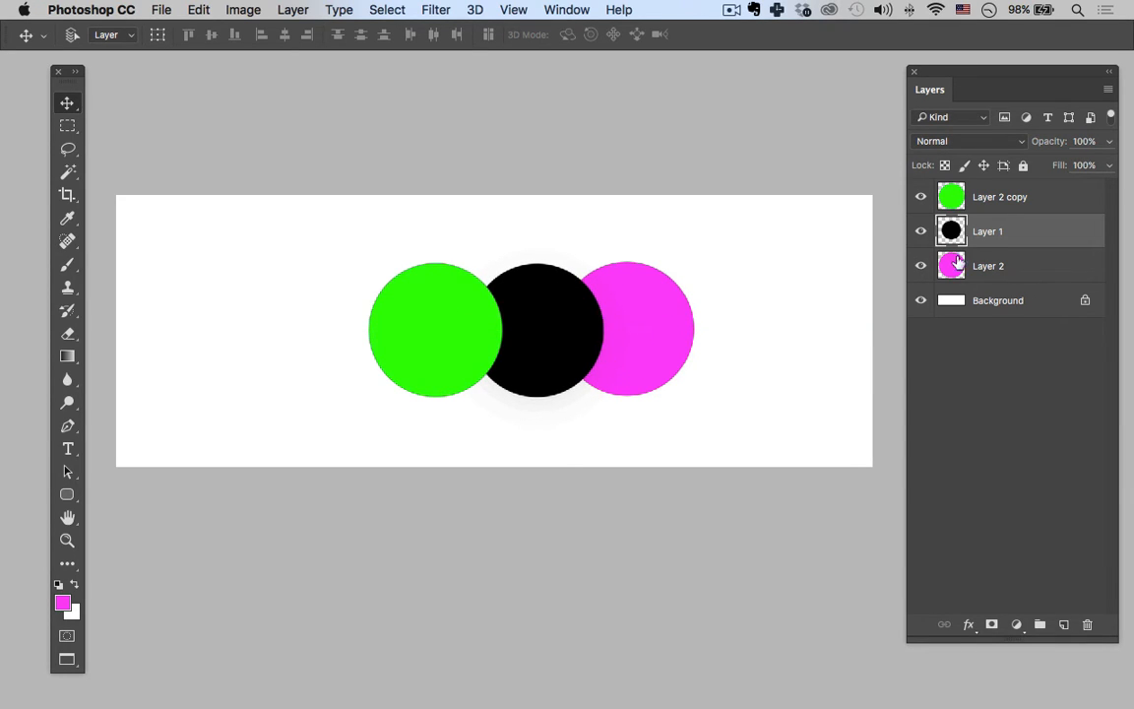
{"action": "left_click", "coordinate": [988, 266]}
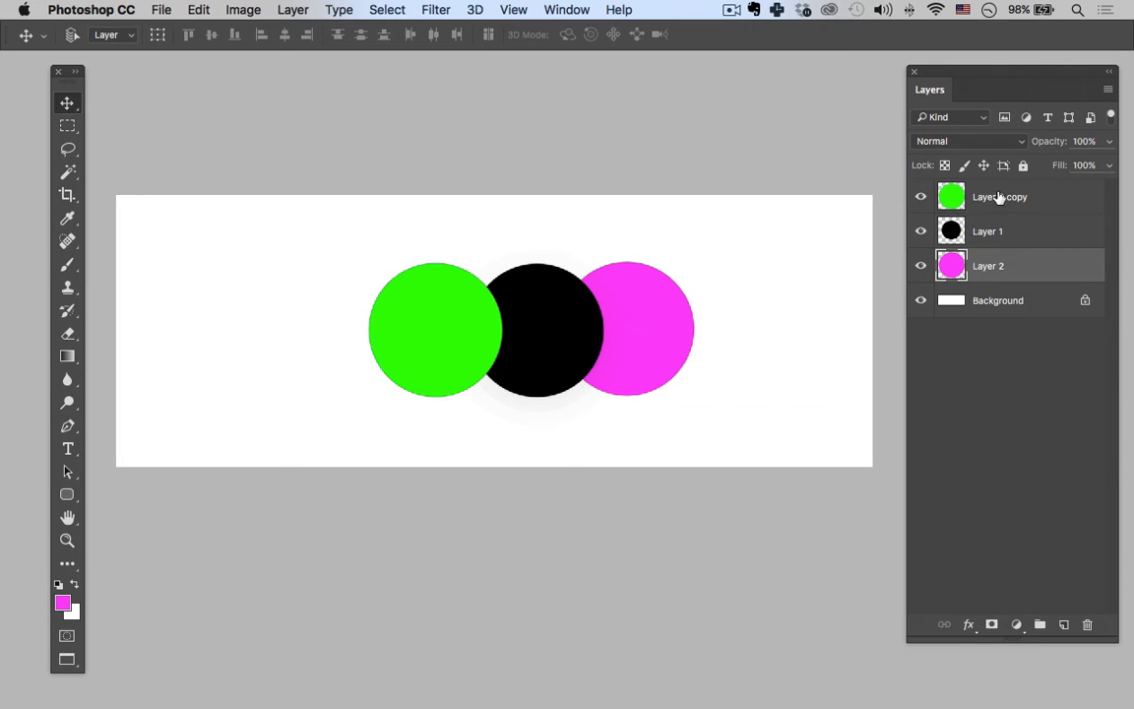
{"action": "left_click", "coordinate": [999, 197]}
{"action": "left_click", "coordinate": [990, 265]}
{"action": "left_click", "coordinate": [996, 231]}
{"action": "left_click", "coordinate": [1000, 205]}
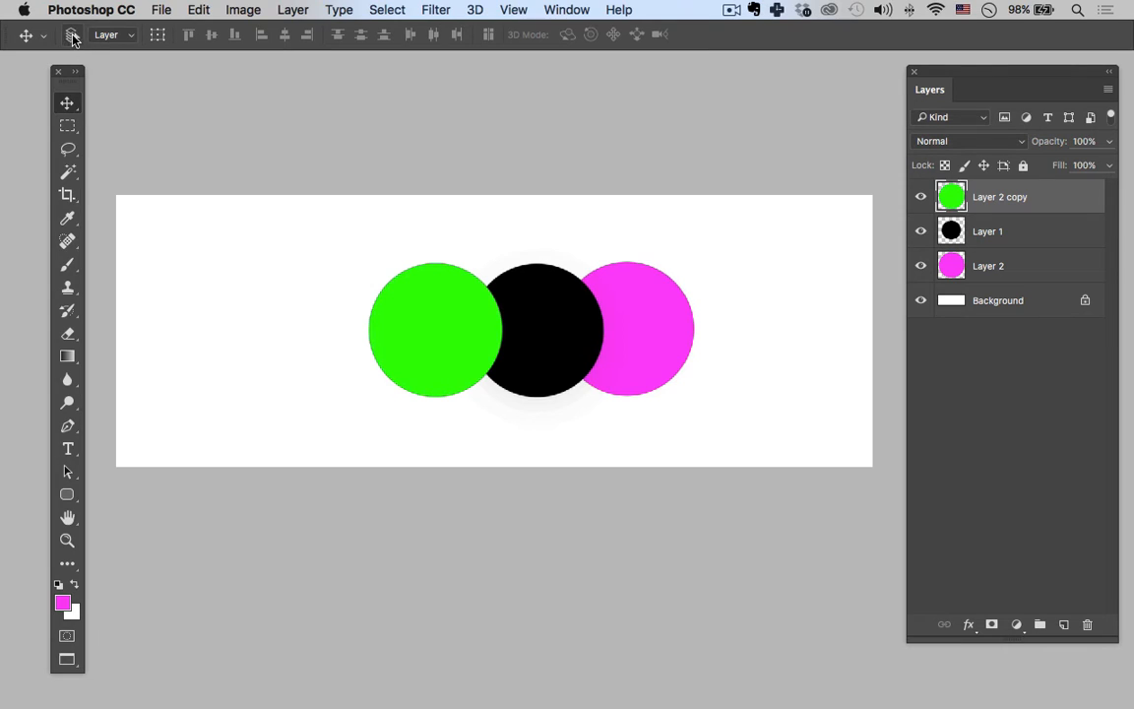
Turn on auto-select for the Move tool and reposition the black circle up-left, the green circle left and the magenta circle down-left.
{"action": "left_click", "coordinate": [74, 38]}
{"action": "left_click_drag", "start_coordinate": [577, 329], "coordinate": [464, 261]}
{"action": "left_click_drag", "start_coordinate": [481, 332], "coordinate": [405, 317]}
{"action": "left_click_drag", "start_coordinate": [591, 353], "coordinate": [475, 397]}
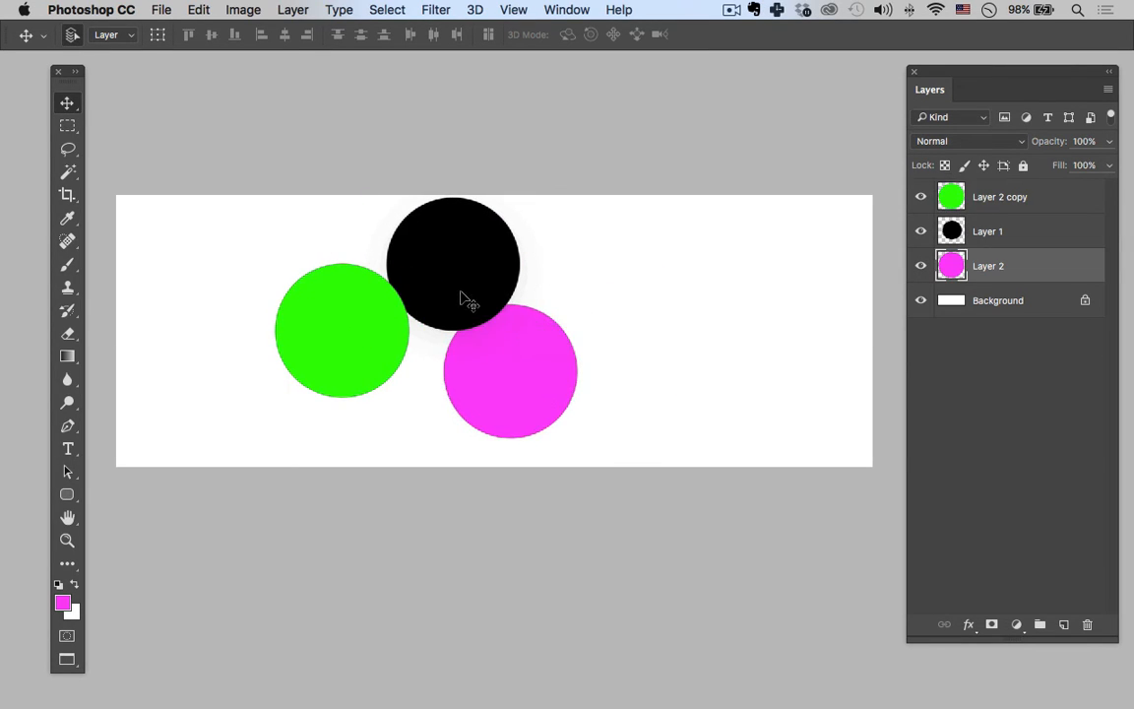
Spread the circles apart using auto-select, with green on the left, magenta on the right and black between them.
{"action": "left_click", "coordinate": [995, 236]}
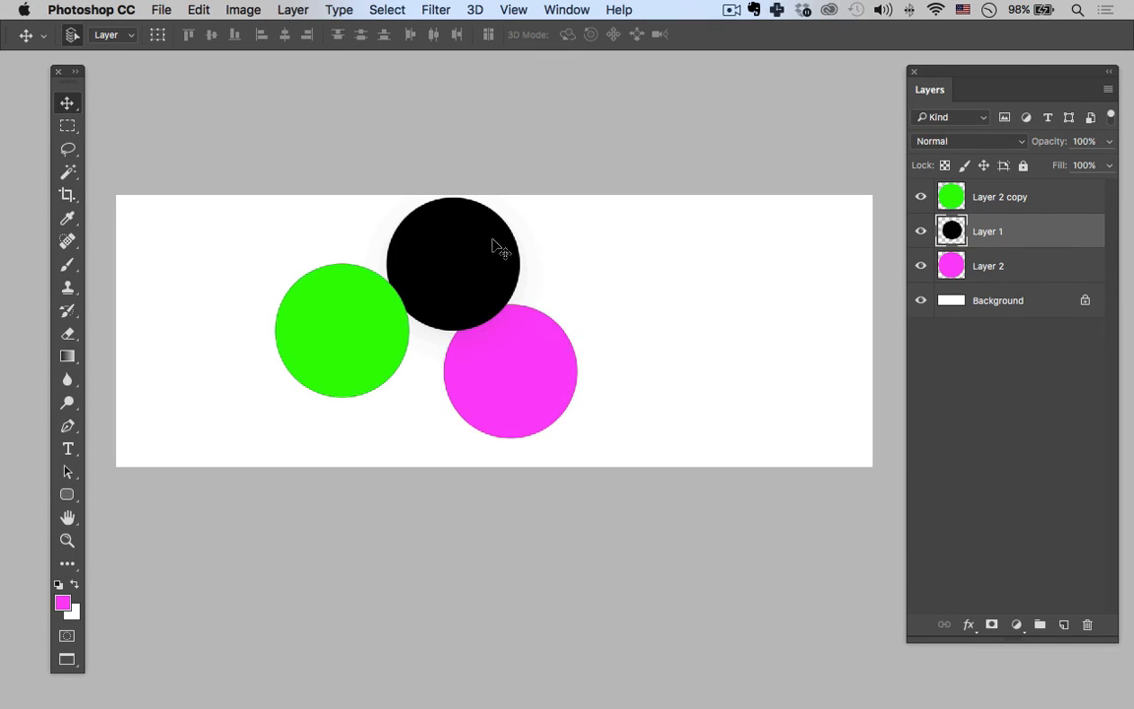
{"action": "left_click_drag", "start_coordinate": [502, 324], "coordinate": [649, 298]}
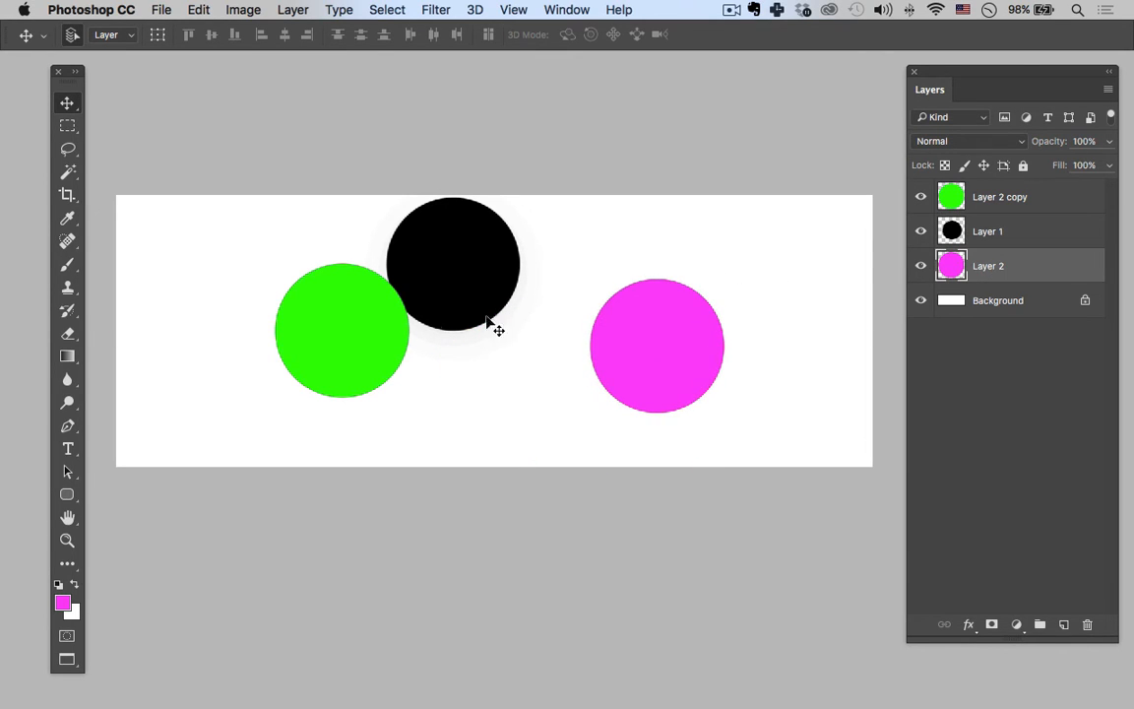
{"action": "left_click_drag", "start_coordinate": [319, 347], "coordinate": [280, 364]}
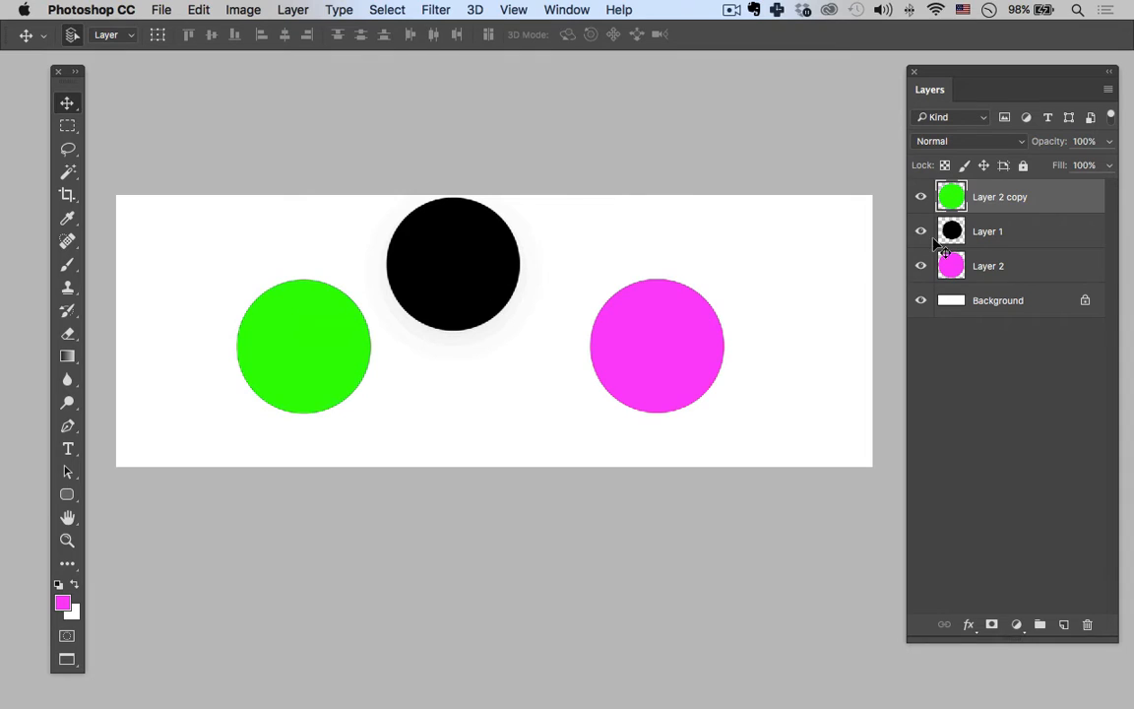
{"action": "left_click", "coordinate": [996, 234]}
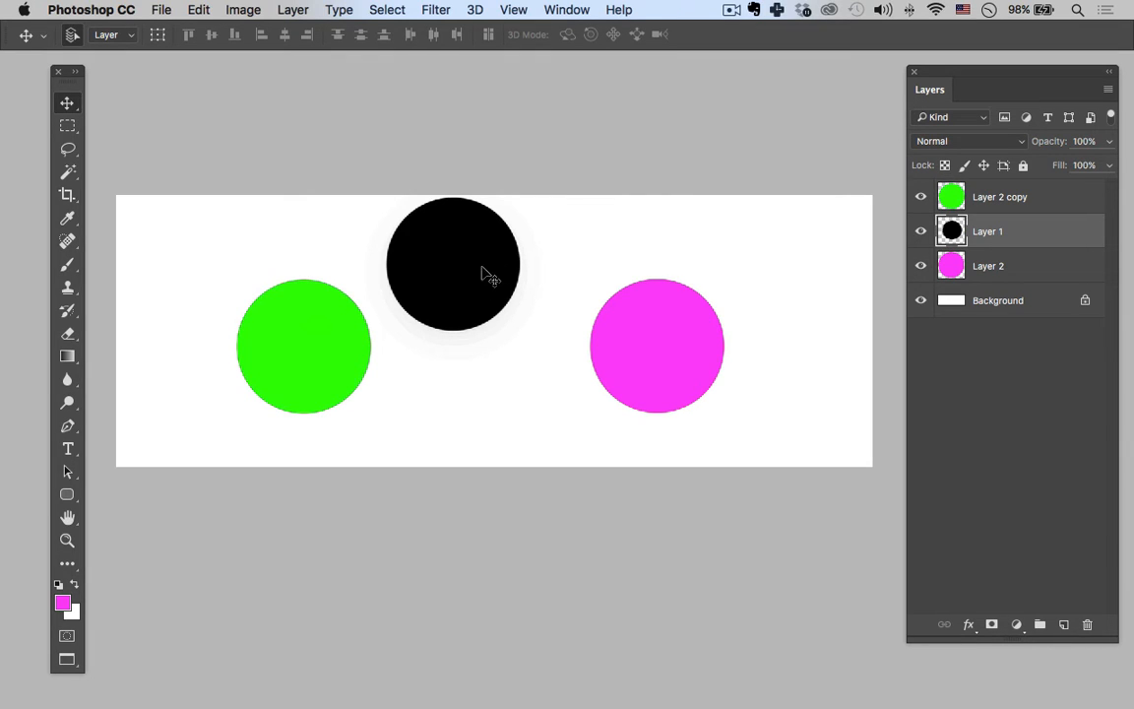
{"action": "left_click_drag", "start_coordinate": [482, 269], "coordinate": [517, 326]}
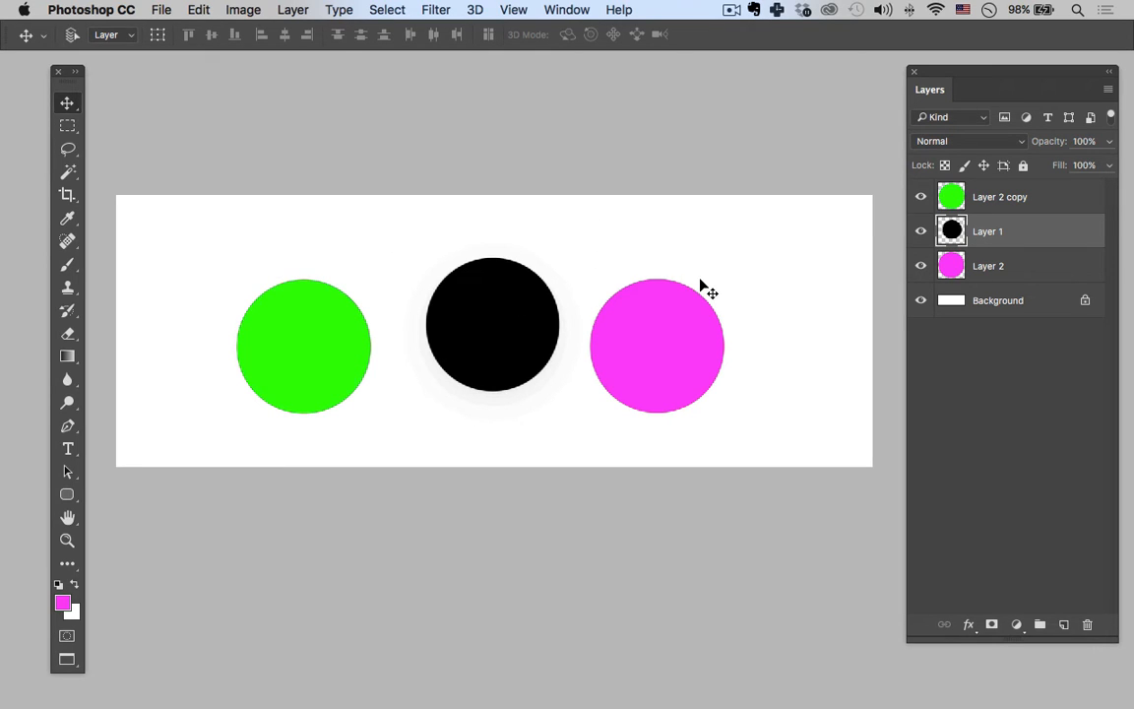
With auto-select off, pick circles directly on the canvas using temporary auto-select, moving green slightly up and magenta up and to the right.
{"action": "key", "text": "super"}
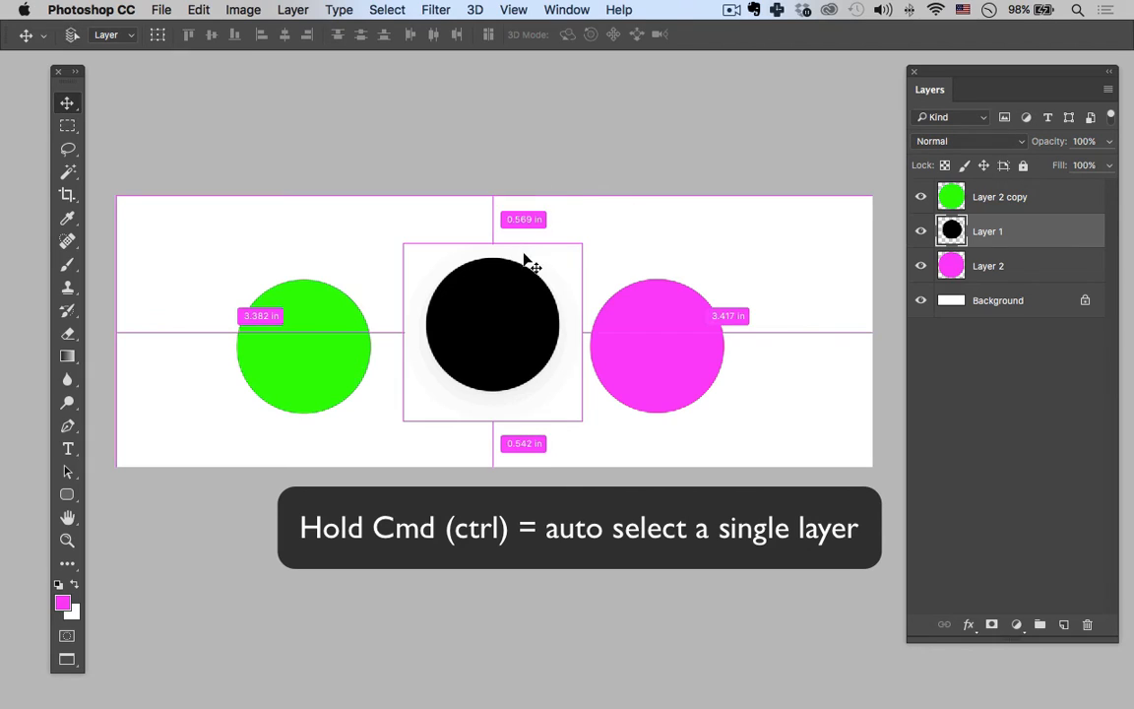
{"action": "key", "text": "super"}
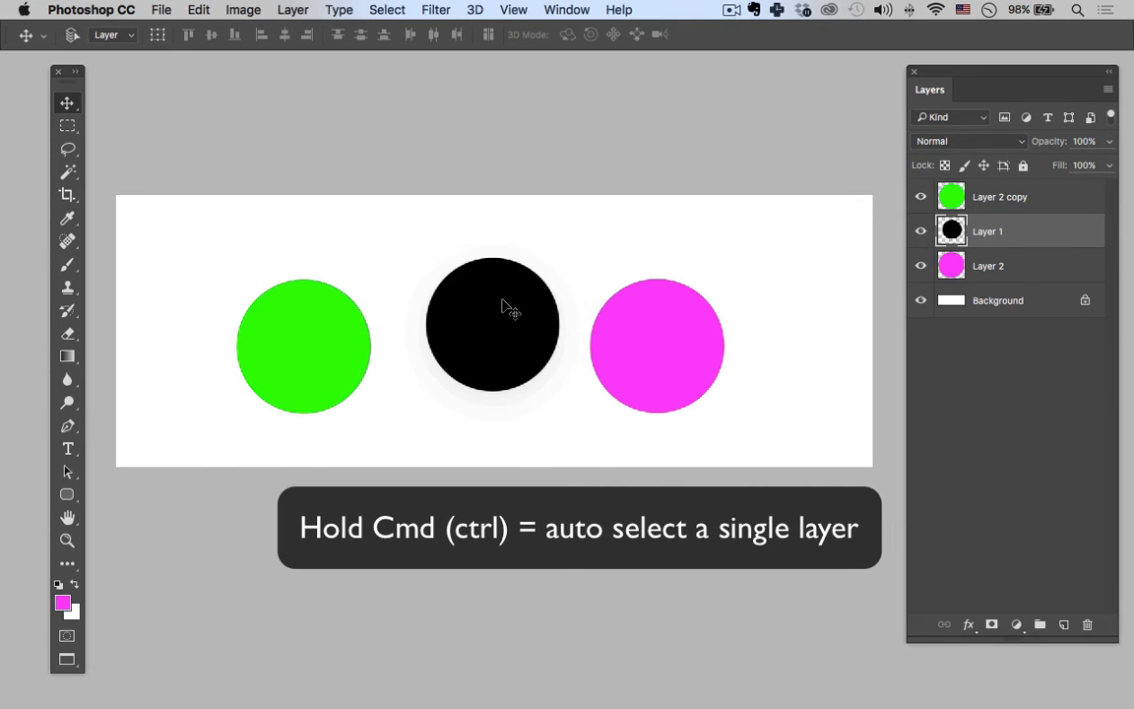
{"action": "key", "text": "super"}
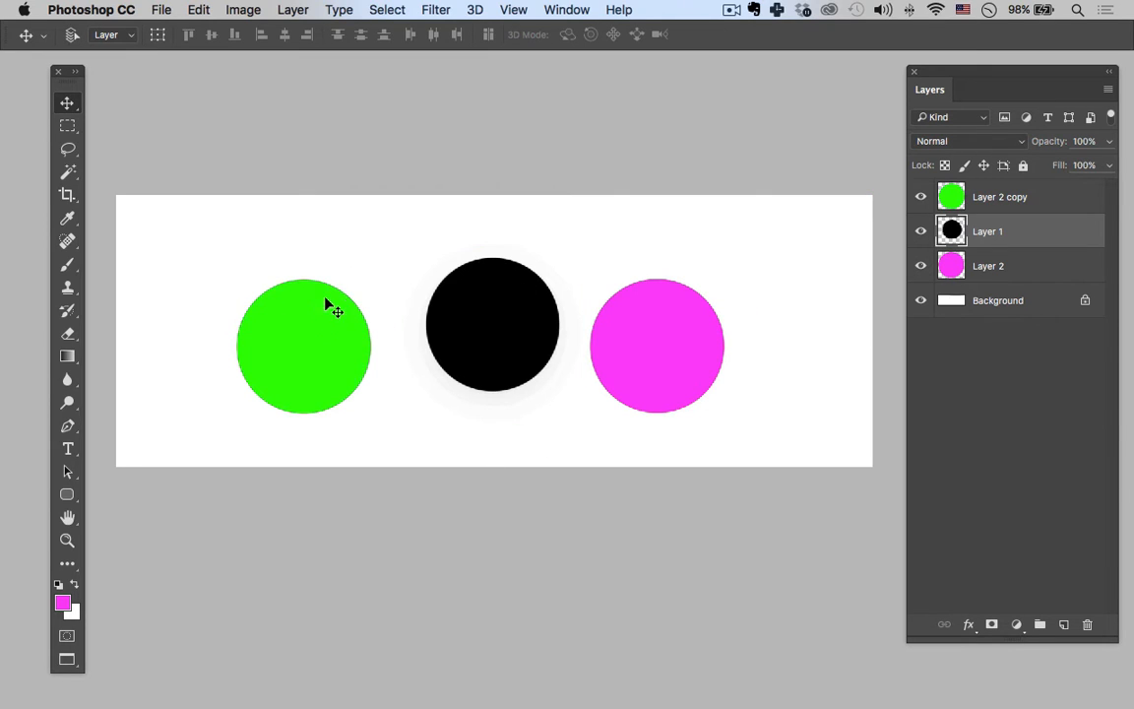
{"action": "left_click", "coordinate": [295, 356], "text": "super"}
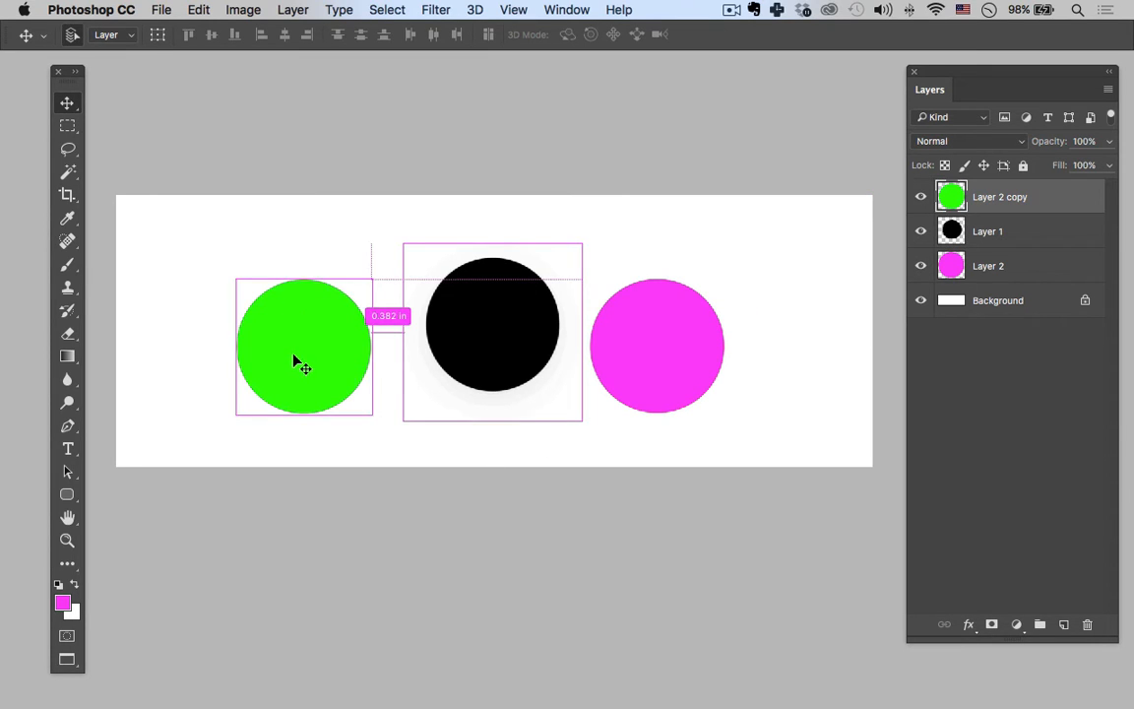
{"action": "mouse_move", "coordinate": [304, 372]}
{"action": "left_mouse_down"}
{"action": "mouse_move", "coordinate": [299, 380]}
{"action": "mouse_move", "coordinate": [309, 359]}
{"action": "left_mouse_up"}
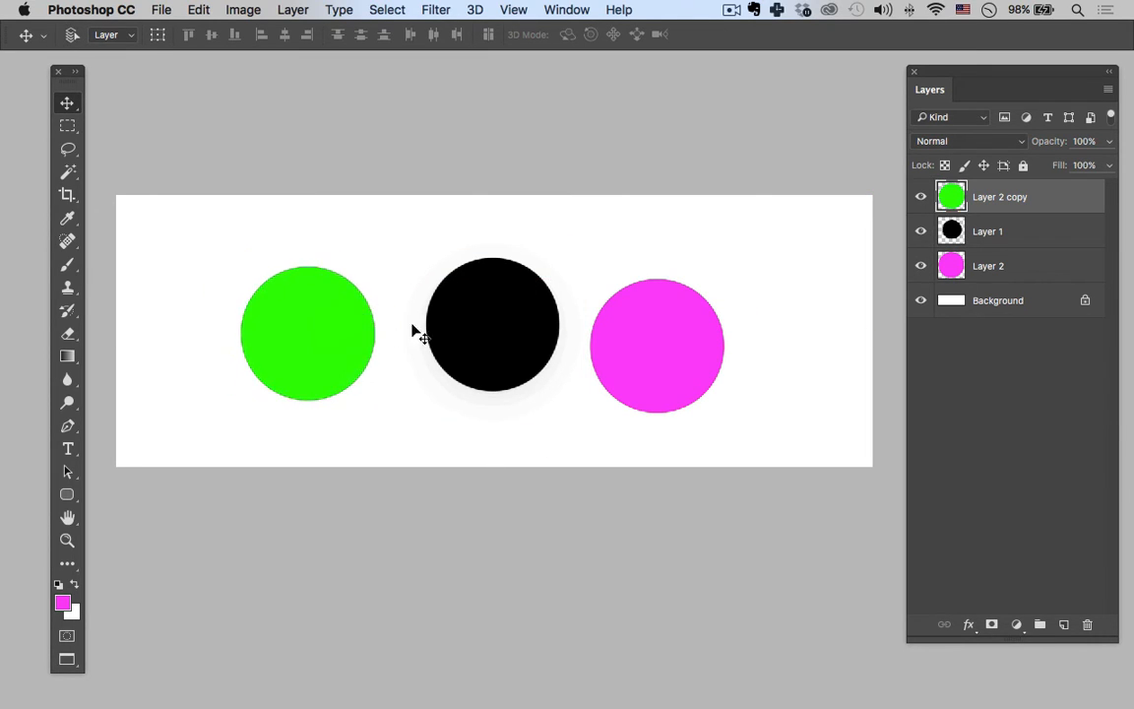
{"action": "left_click_drag", "start_coordinate": [674, 342], "coordinate": [741, 295]}
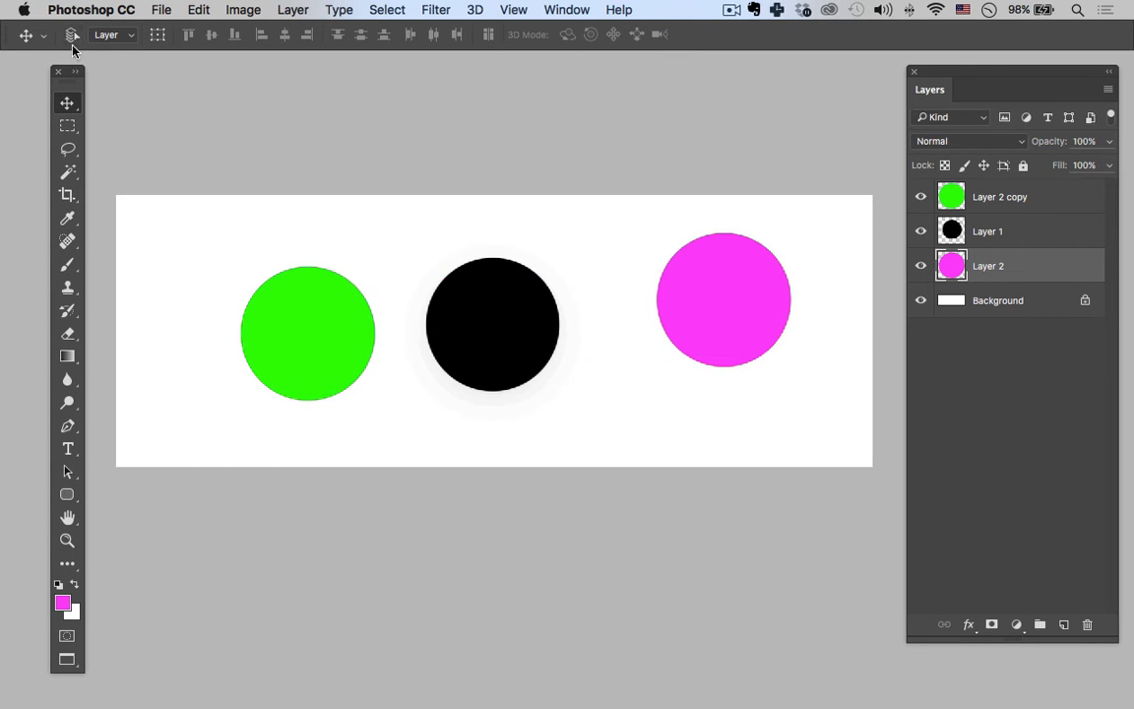
Keep the auto-select target set to Layer, and move the magenta circle down-left beside the black circle, shifting black slightly down.
{"action": "left_click", "coordinate": [128, 36]}
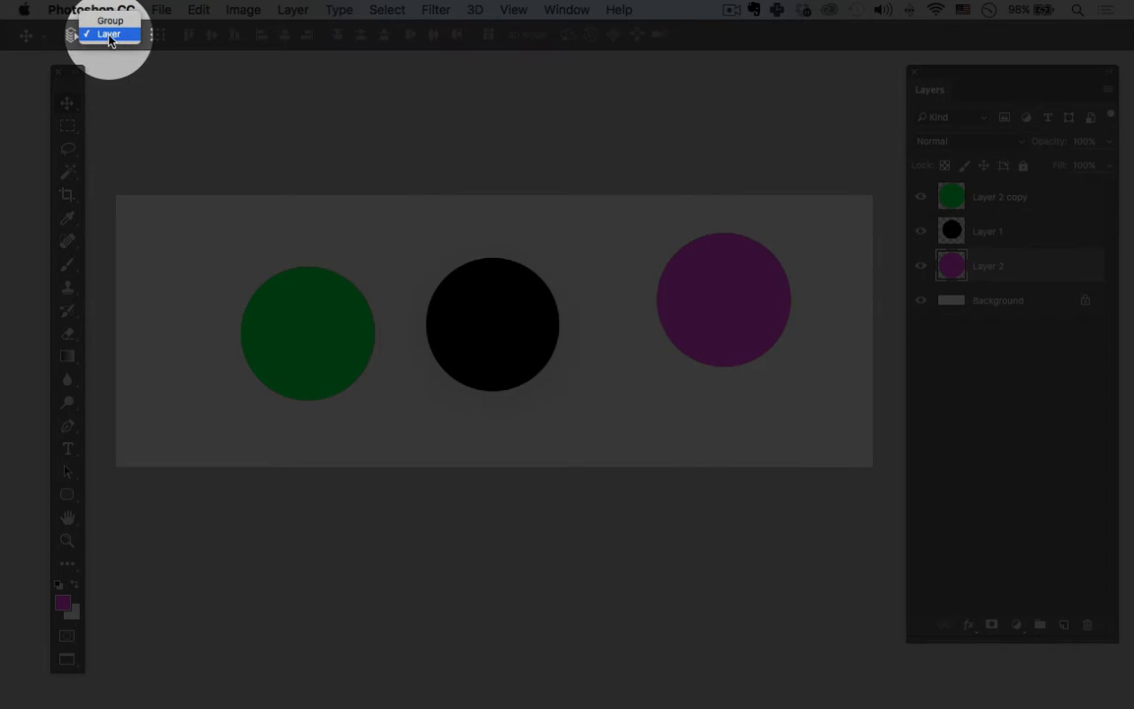
{"action": "left_click", "coordinate": [108, 34]}
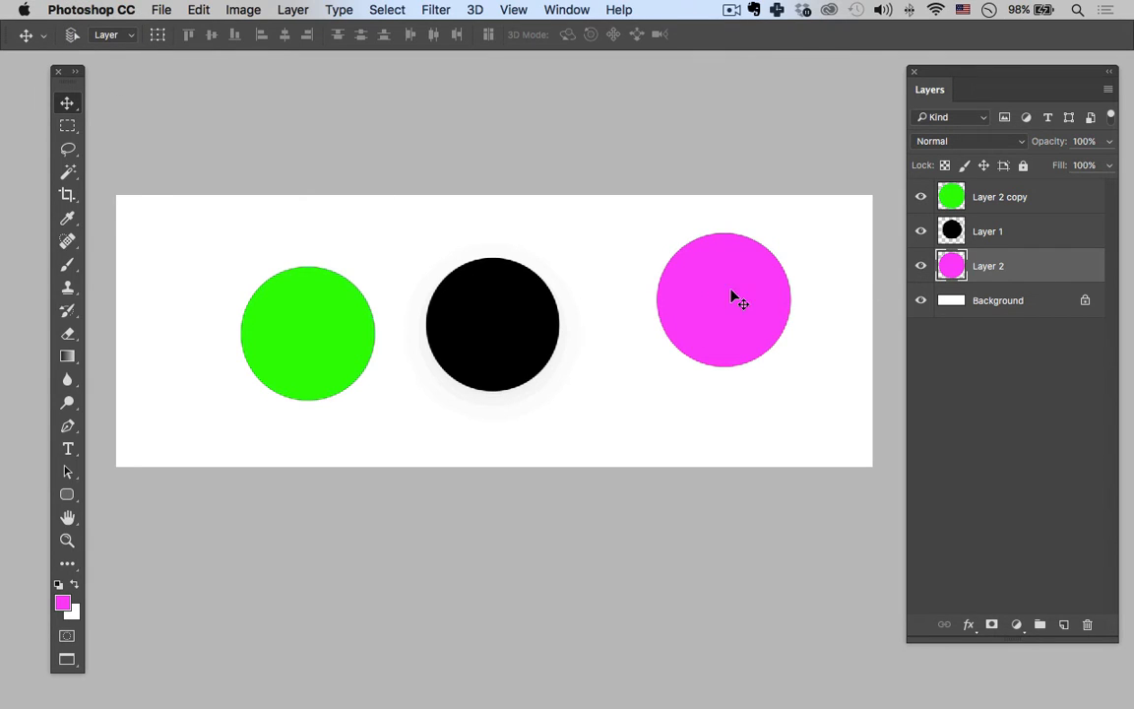
{"action": "left_click_drag", "start_coordinate": [745, 302], "coordinate": [659, 325]}
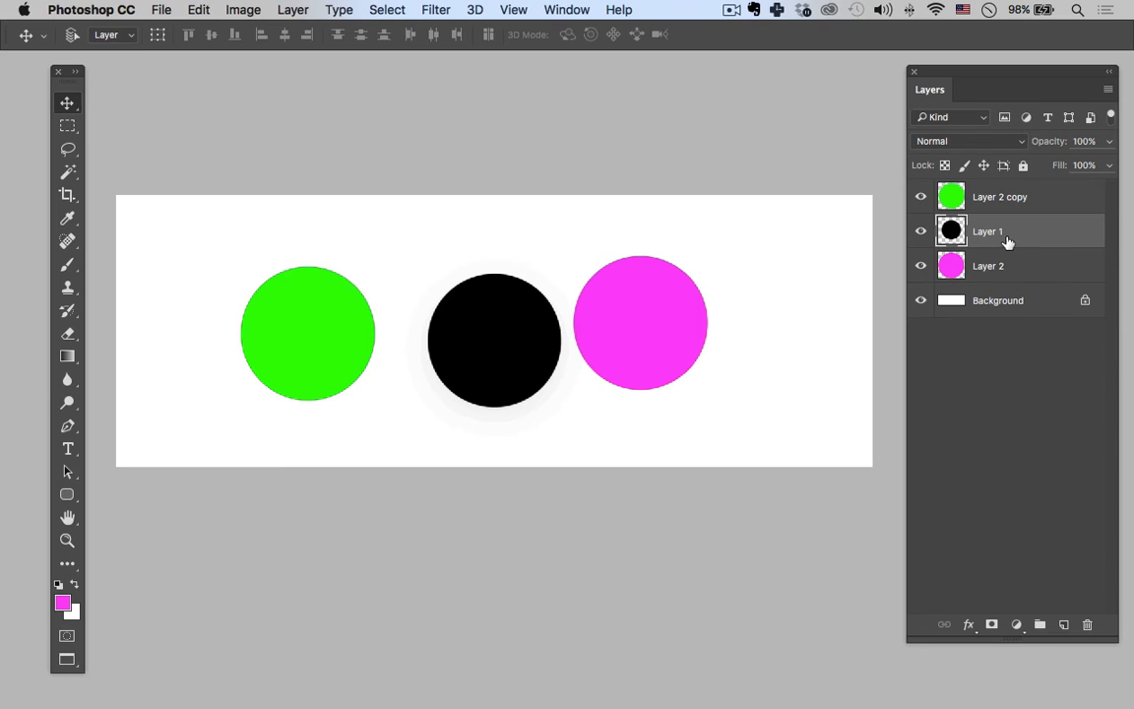
Duplicate Layer 1 directly beneath itself and move the copied black circle to the right, over the magenta circle.
{"action": "left_click", "coordinate": [294, 10]}
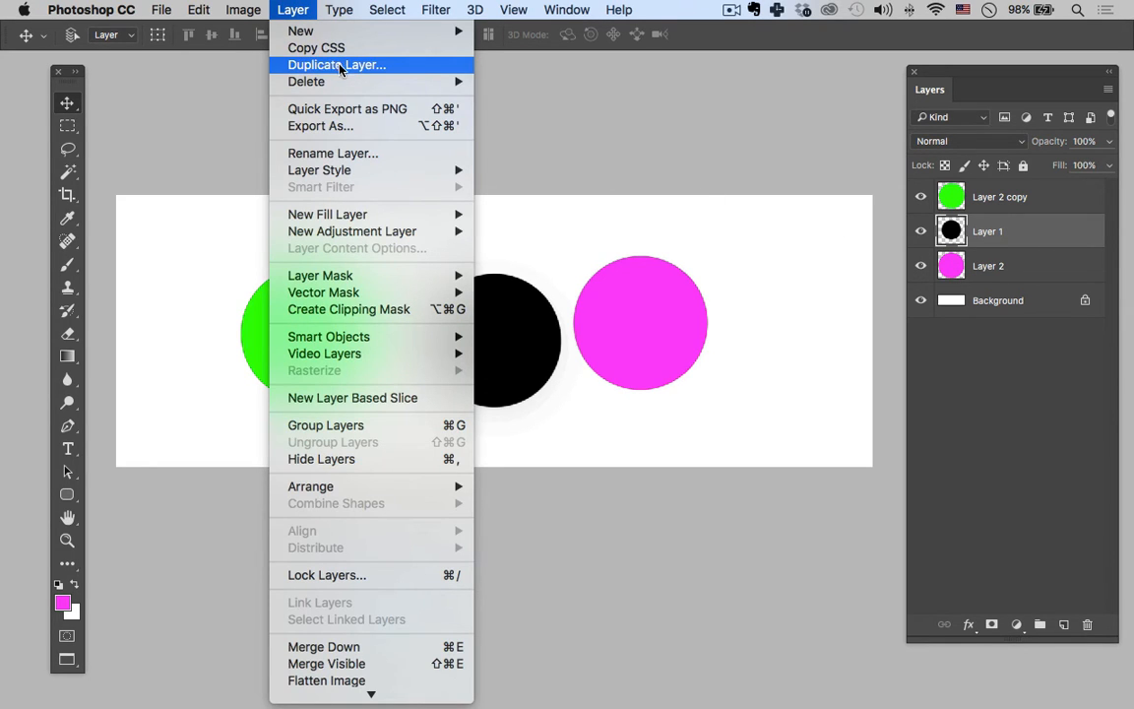
{"action": "left_click", "coordinate": [1002, 281]}
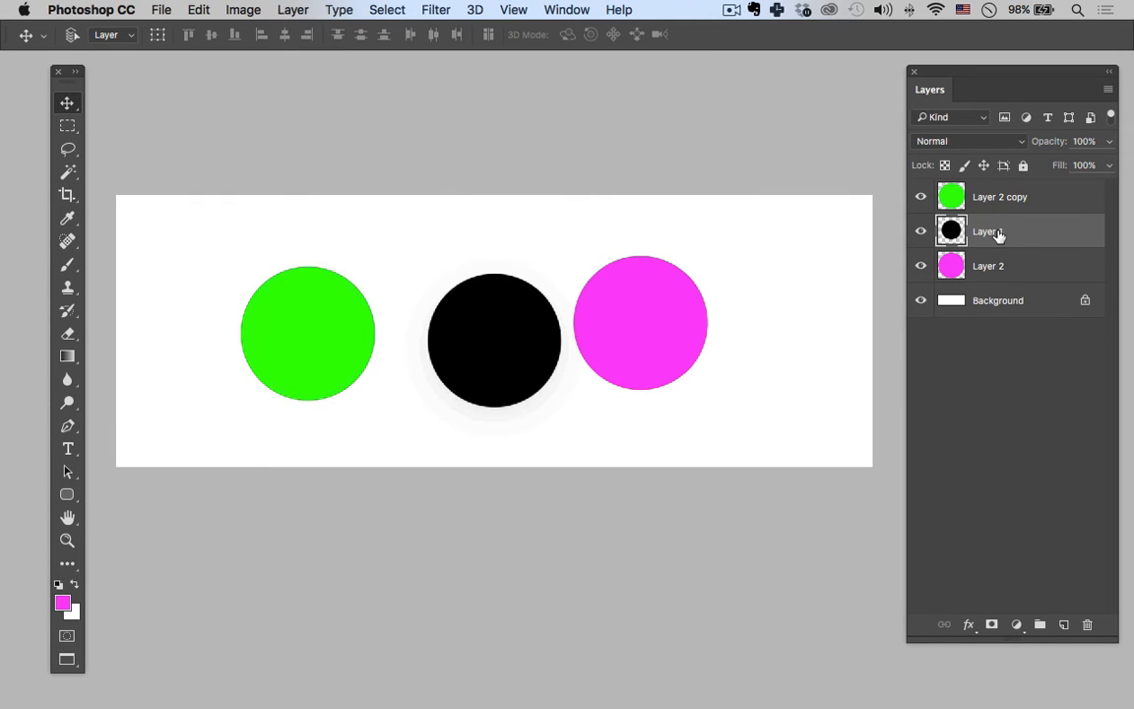
{"action": "left_click_drag", "start_coordinate": [988, 233], "coordinate": [993, 256]}
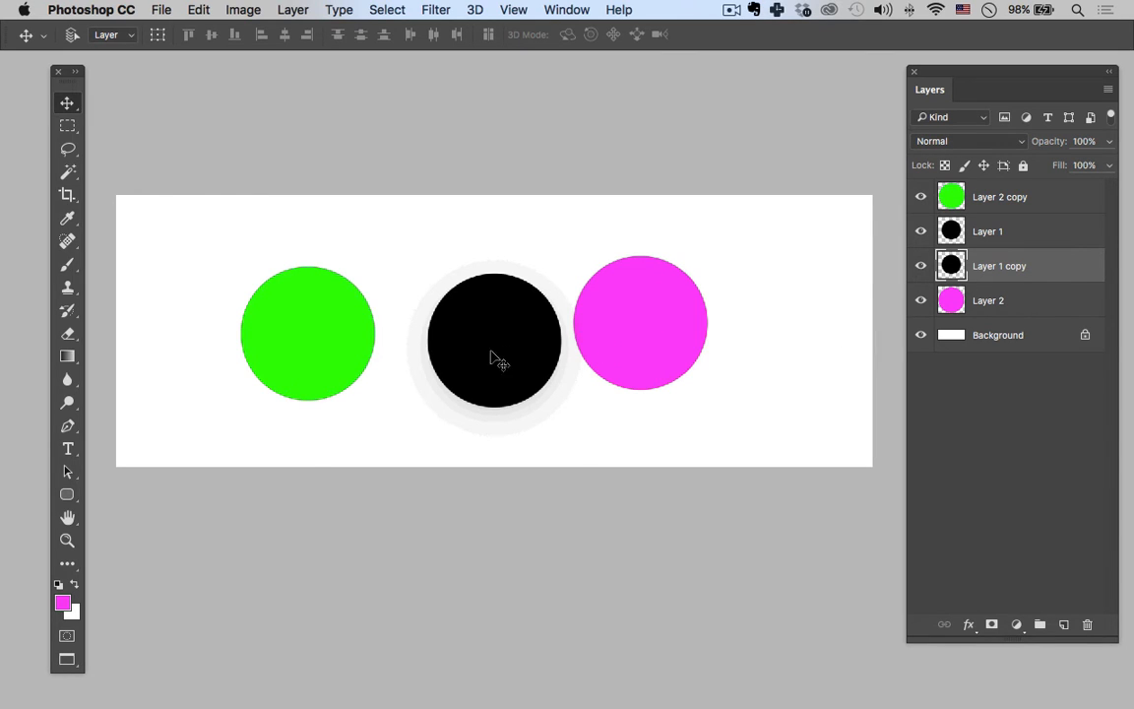
{"action": "left_click_drag", "start_coordinate": [498, 372], "coordinate": [670, 372]}
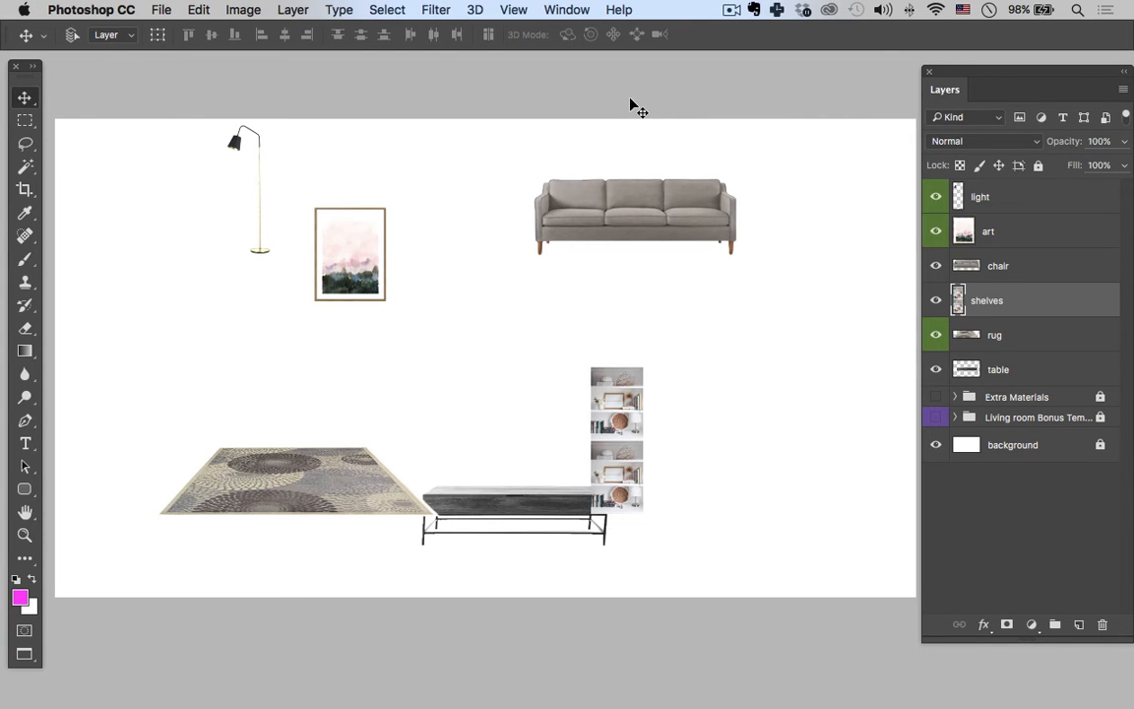
In the living room document, show the living room template group and move the framed art onto the wall between the two doors.
{"action": "left_click", "coordinate": [936, 418]}
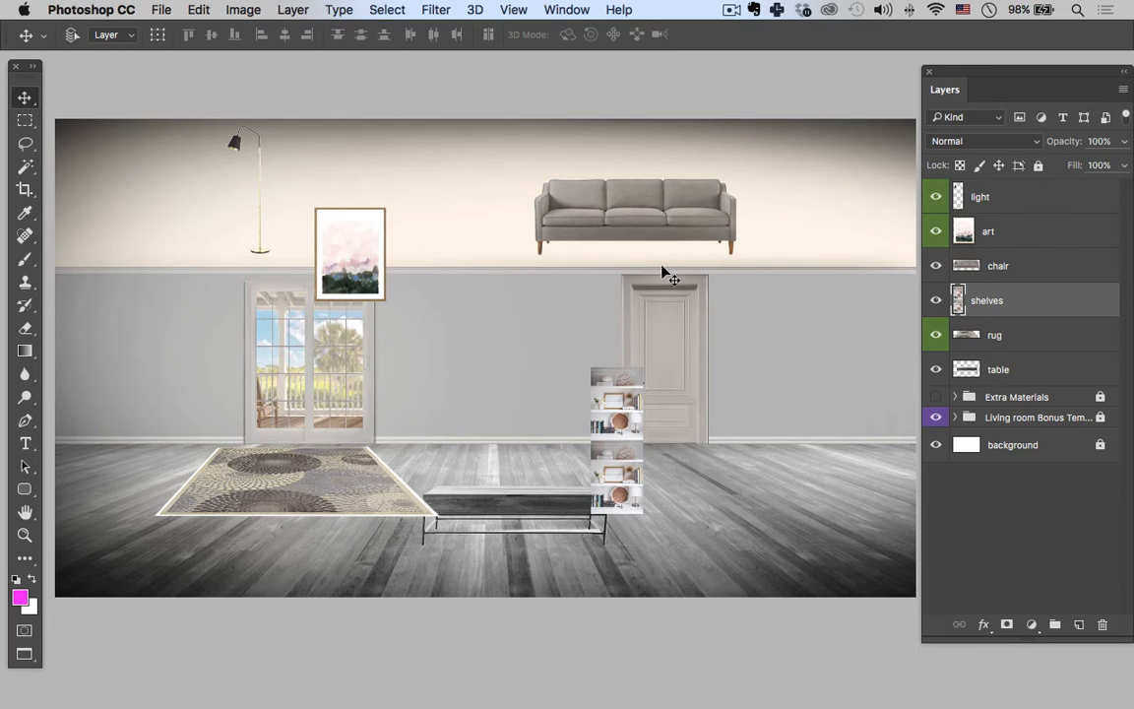
{"action": "left_click", "coordinate": [260, 179]}
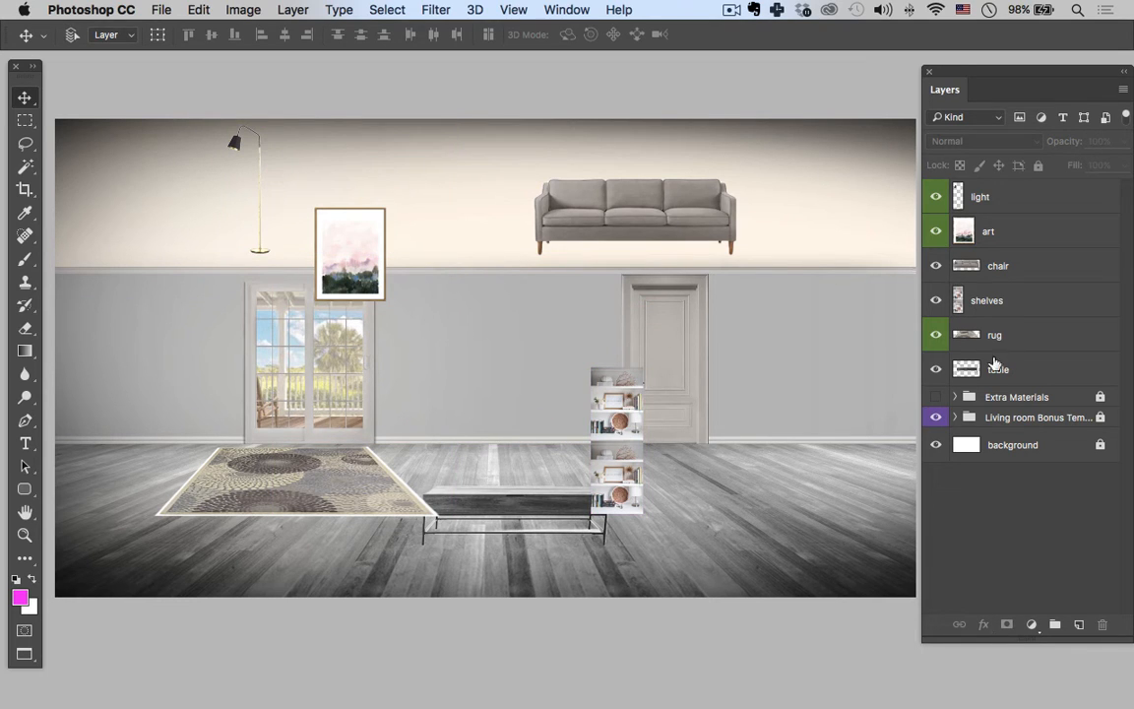
{"action": "left_click", "coordinate": [352, 225]}
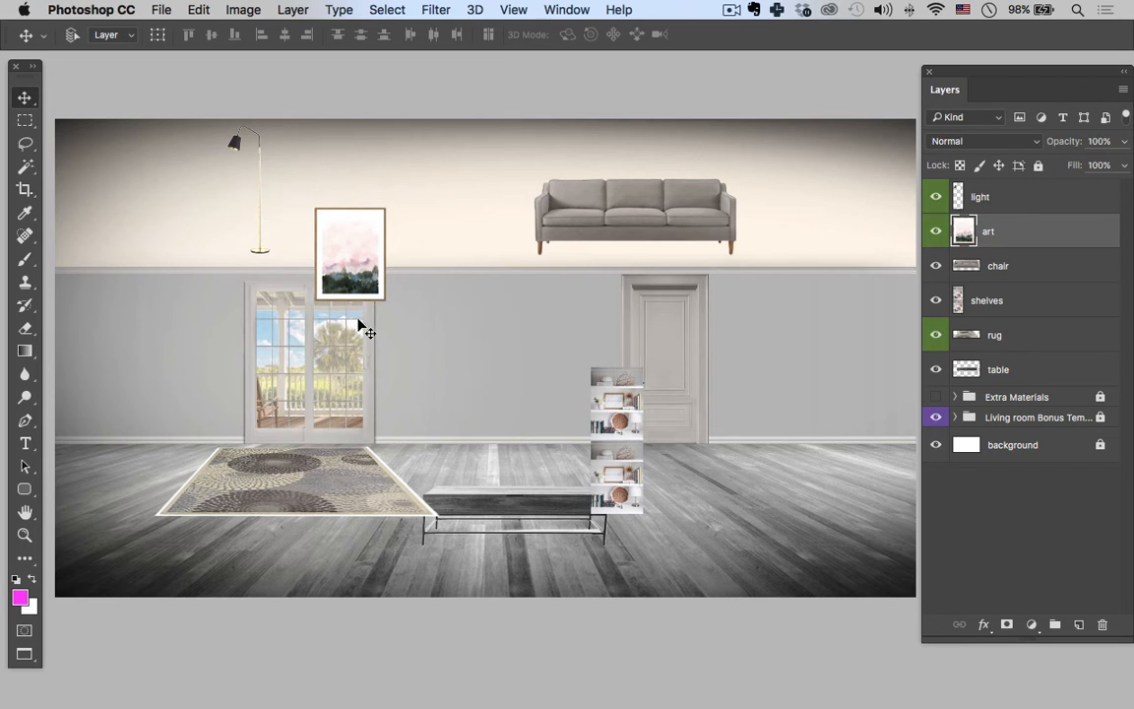
{"action": "left_click_drag", "start_coordinate": [357, 258], "coordinate": [507, 353]}
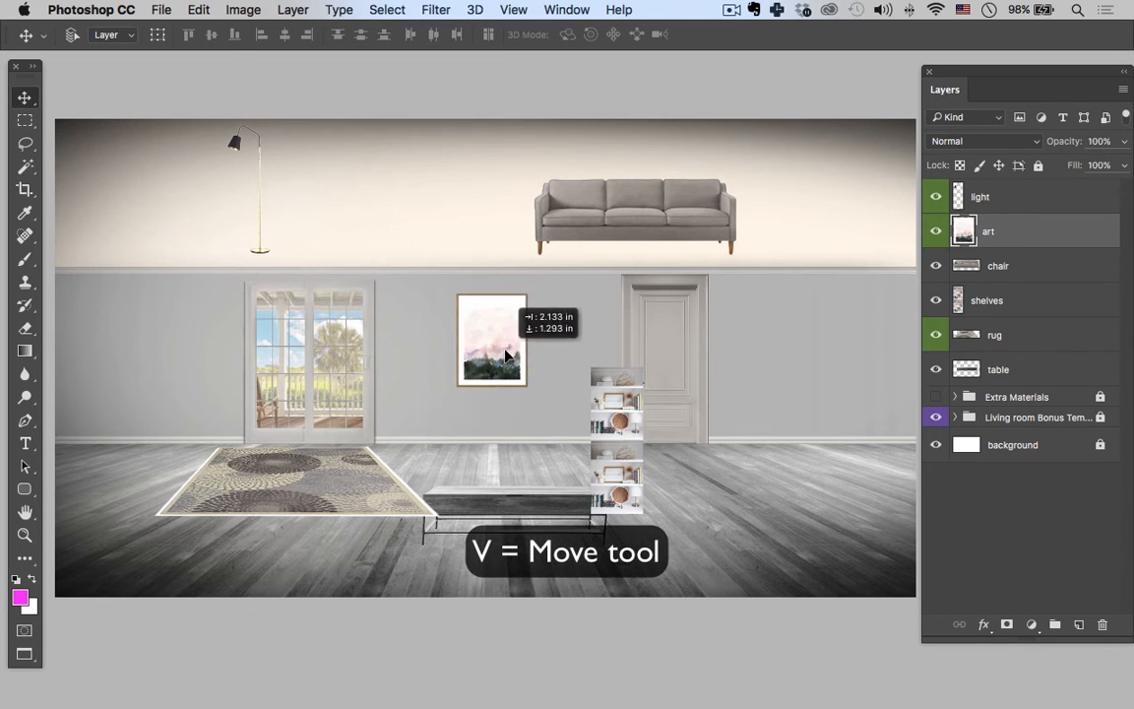
Move the sofa beneath the framed art and the shelves onto the wall between the art and the right-hand door.
{"action": "left_click", "coordinate": [662, 222], "text": "super"}
{"action": "left_click_drag", "start_coordinate": [671, 218], "coordinate": [526, 431]}
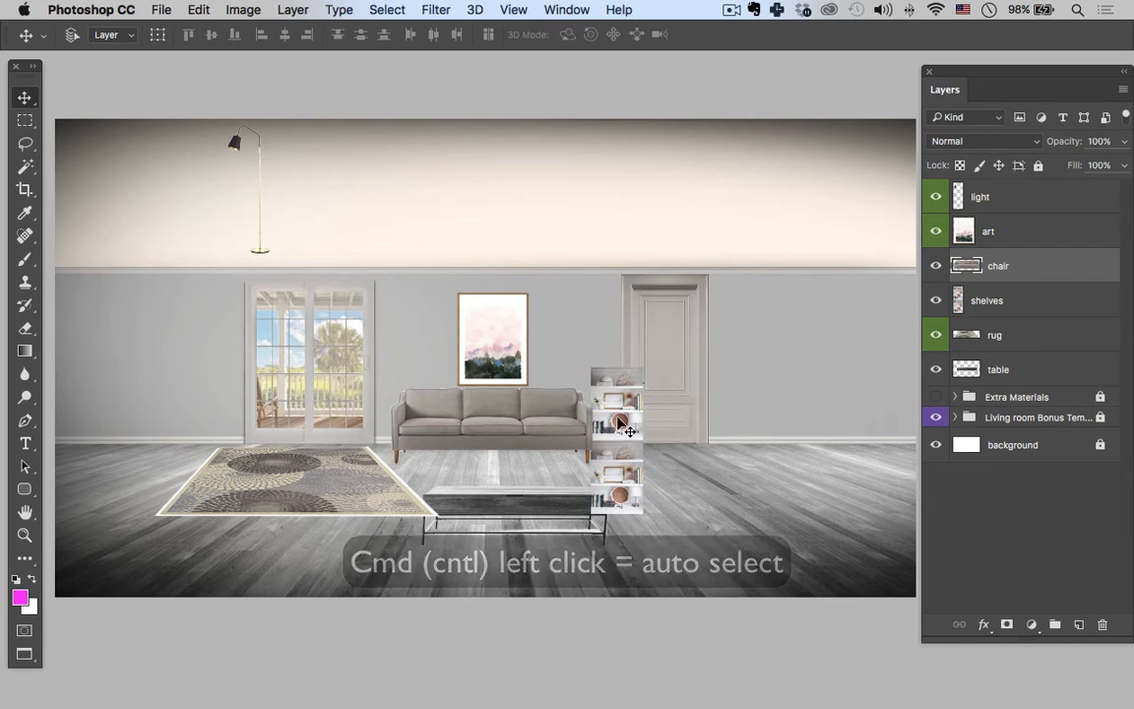
{"action": "mouse_move", "coordinate": [622, 433]}
{"action": "left_click_drag", "start_coordinate": [622, 429], "coordinate": [577, 373]}
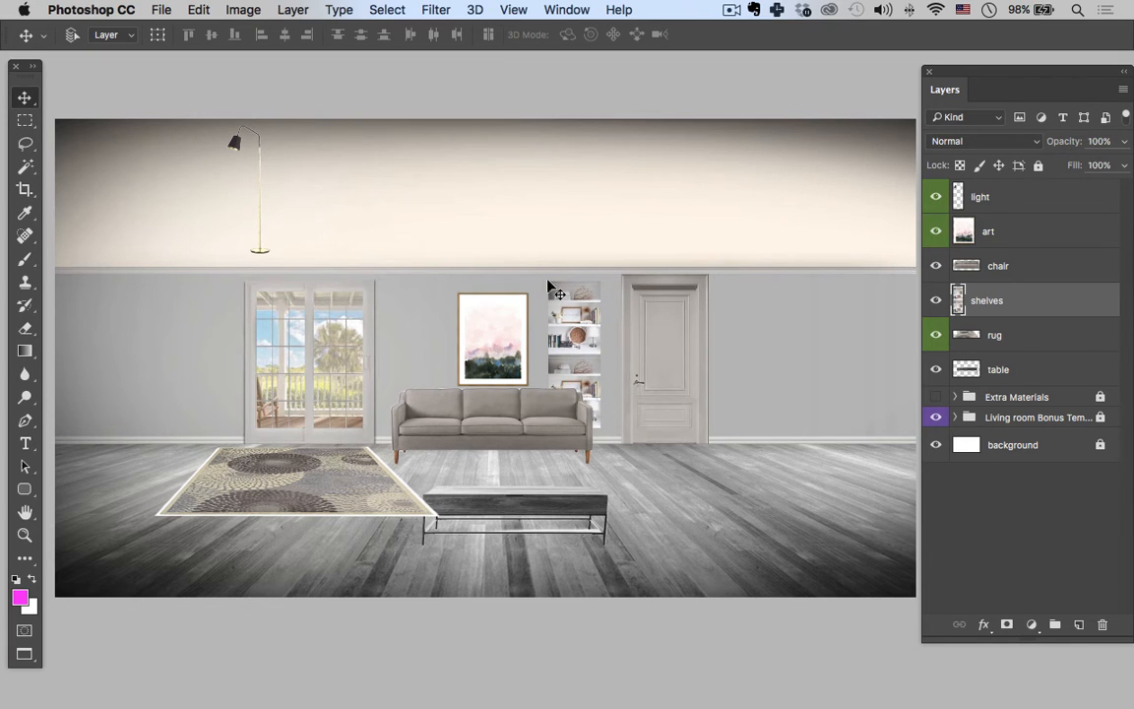
Move the table in front of the sofa and place the table layer above the chair layer.
{"action": "key", "text": "super"}
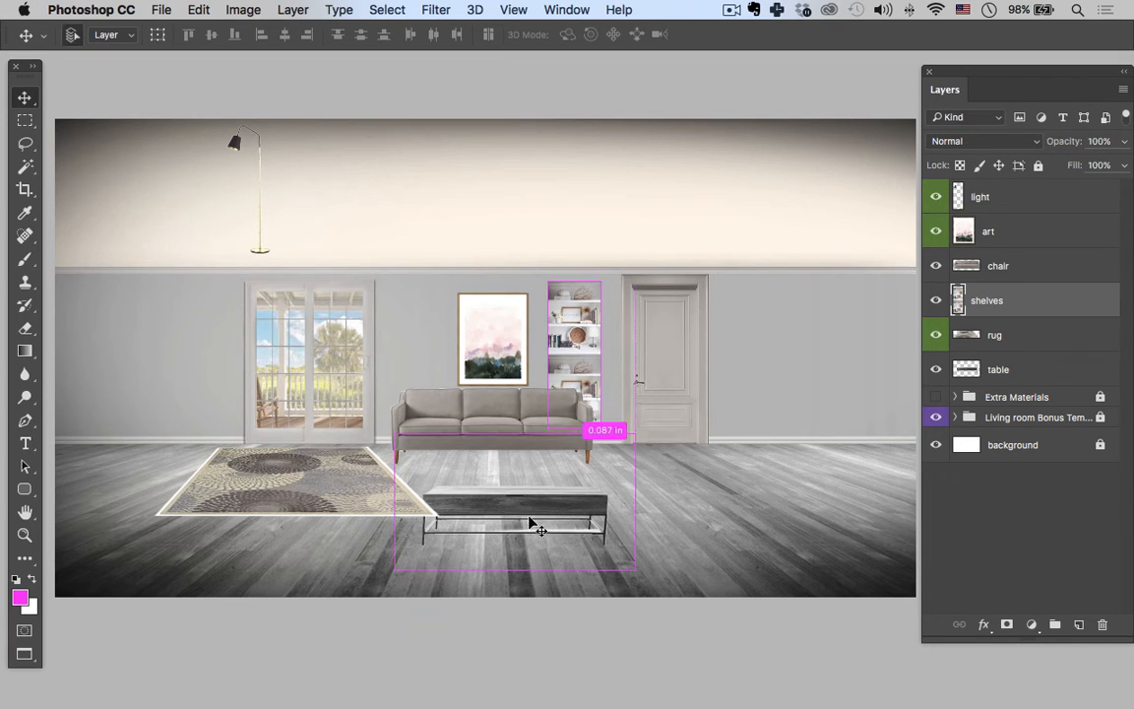
{"action": "left_click_drag", "start_coordinate": [540, 516], "coordinate": [519, 472]}
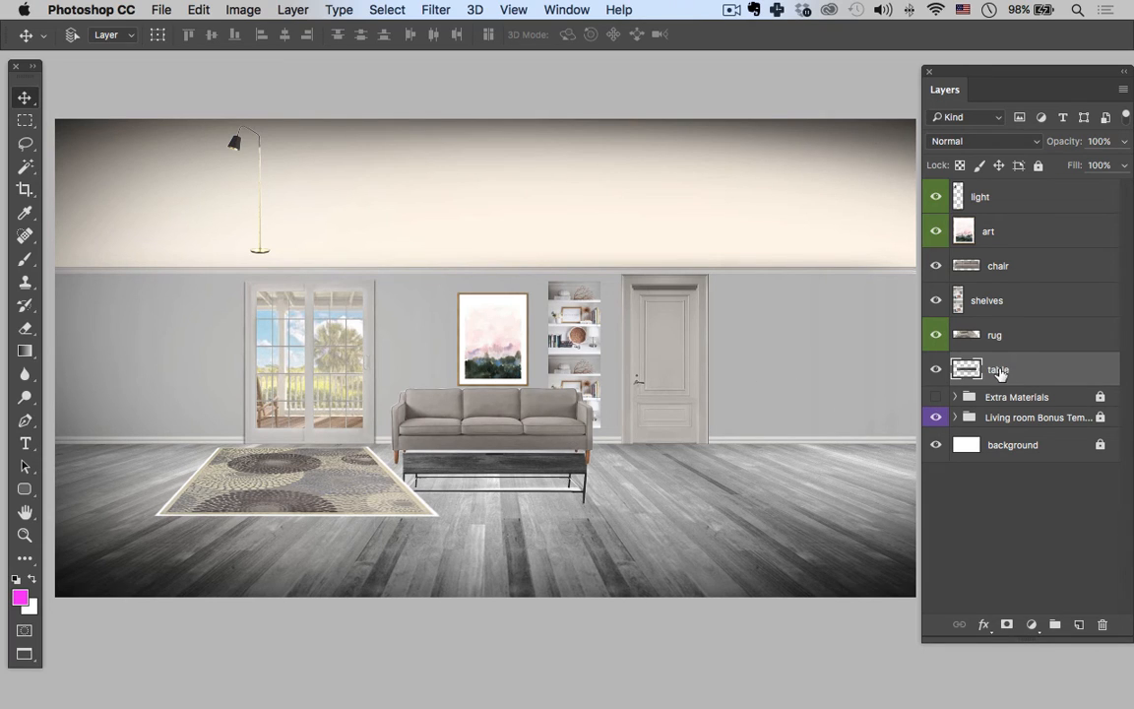
{"action": "mouse_move", "coordinate": [1001, 372]}
{"action": "left_mouse_down"}
{"action": "mouse_move", "coordinate": [1013, 258]}
{"action": "mouse_move", "coordinate": [1014, 270]}
{"action": "left_mouse_up"}
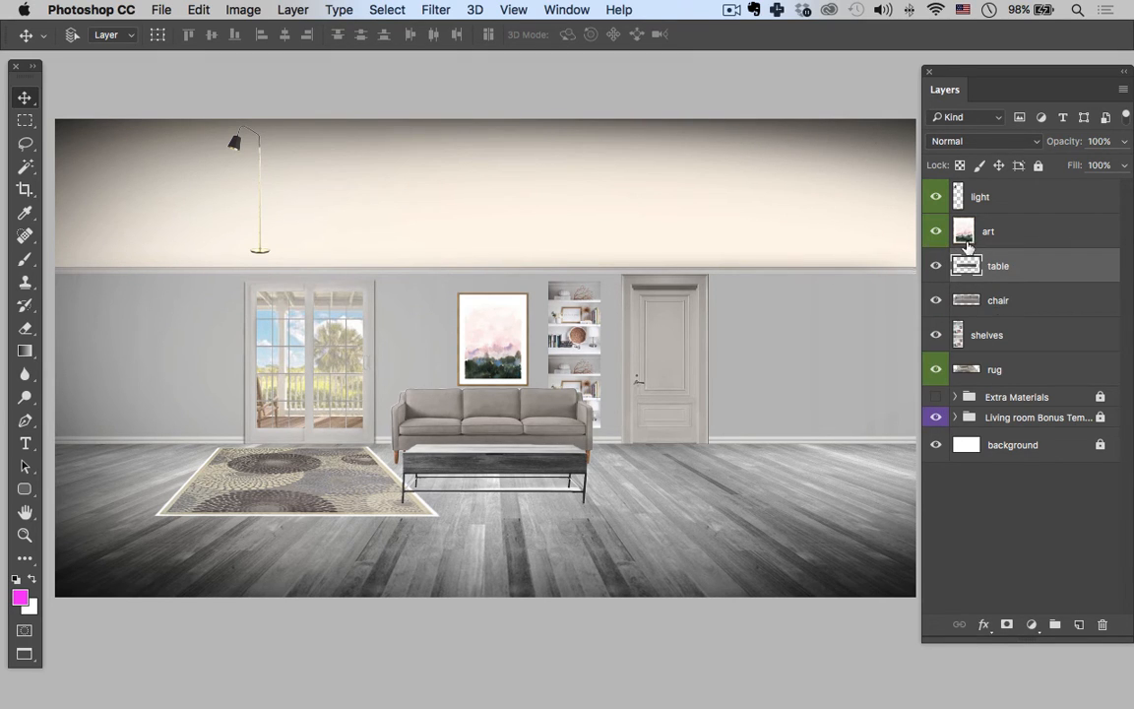
Move the rug to the right so it lies centred beneath the sofa and table.
{"action": "left_click", "coordinate": [324, 483], "text": "super"}
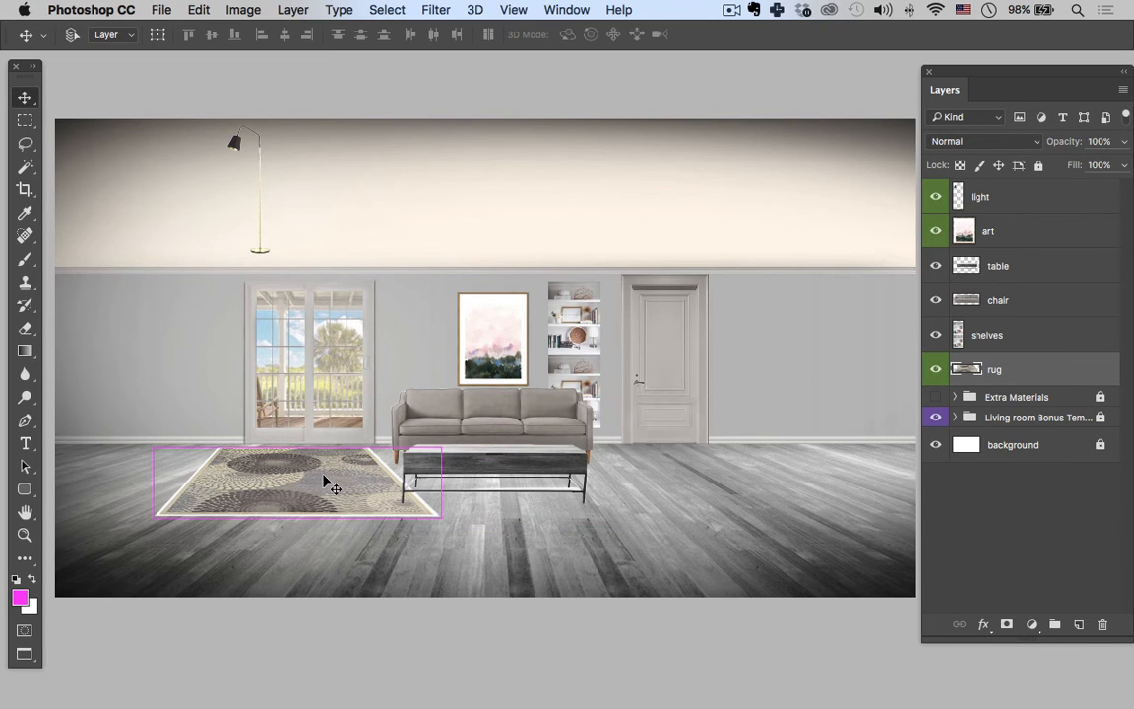
{"action": "left_click_drag", "start_coordinate": [324, 476], "coordinate": [517, 479]}
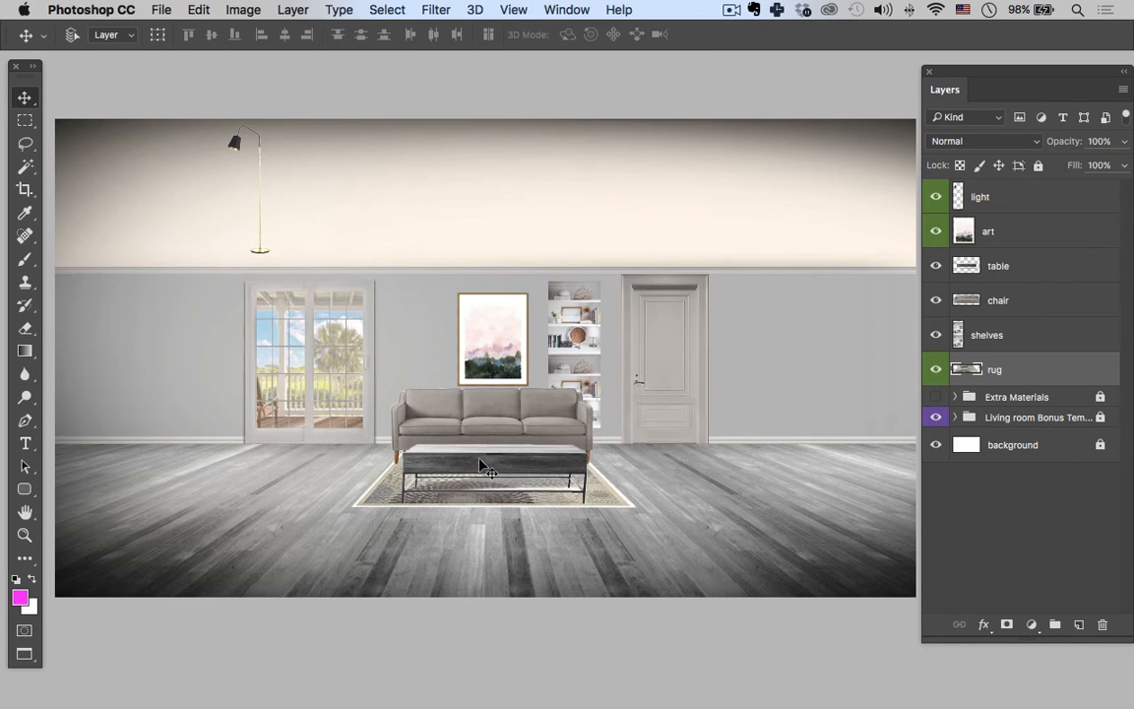
Place the floor lamp beside the sofa's right end in front of the shelves, with its light layer between chair and shelves.
{"action": "left_click", "coordinate": [252, 166], "text": "super"}
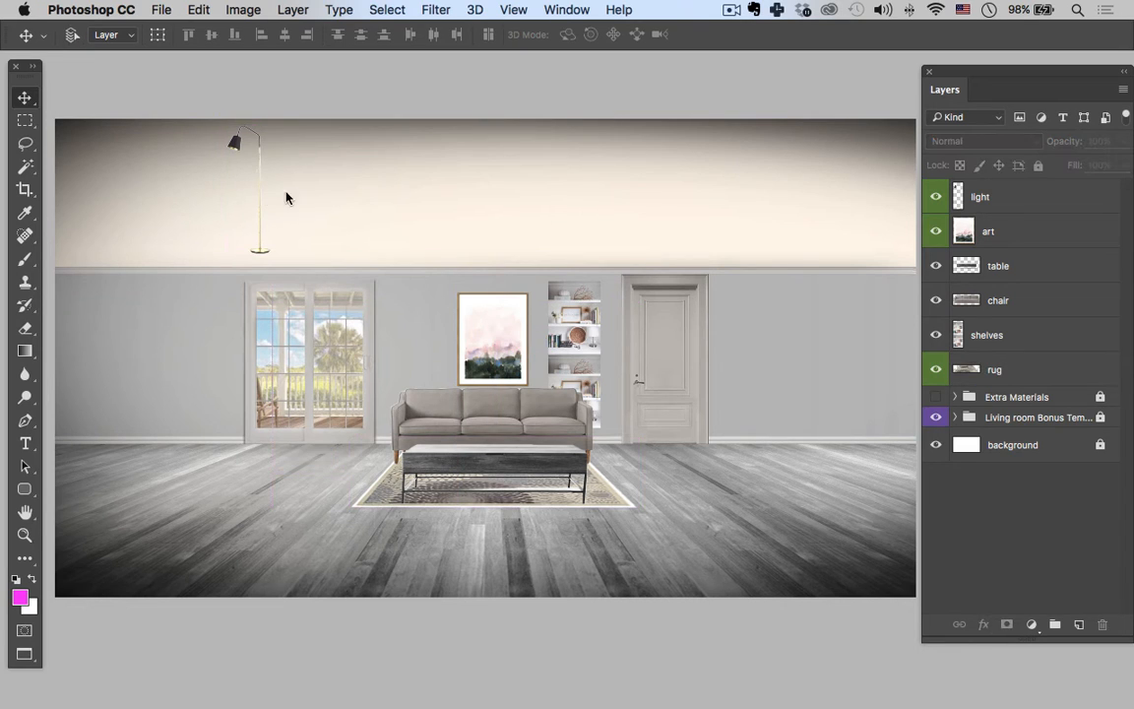
{"action": "left_click", "coordinate": [286, 198]}
{"action": "left_click", "coordinate": [722, 277]}
{"action": "left_click", "coordinate": [262, 215], "text": "super"}
{"action": "left_click_drag", "start_coordinate": [272, 216], "coordinate": [632, 442]}
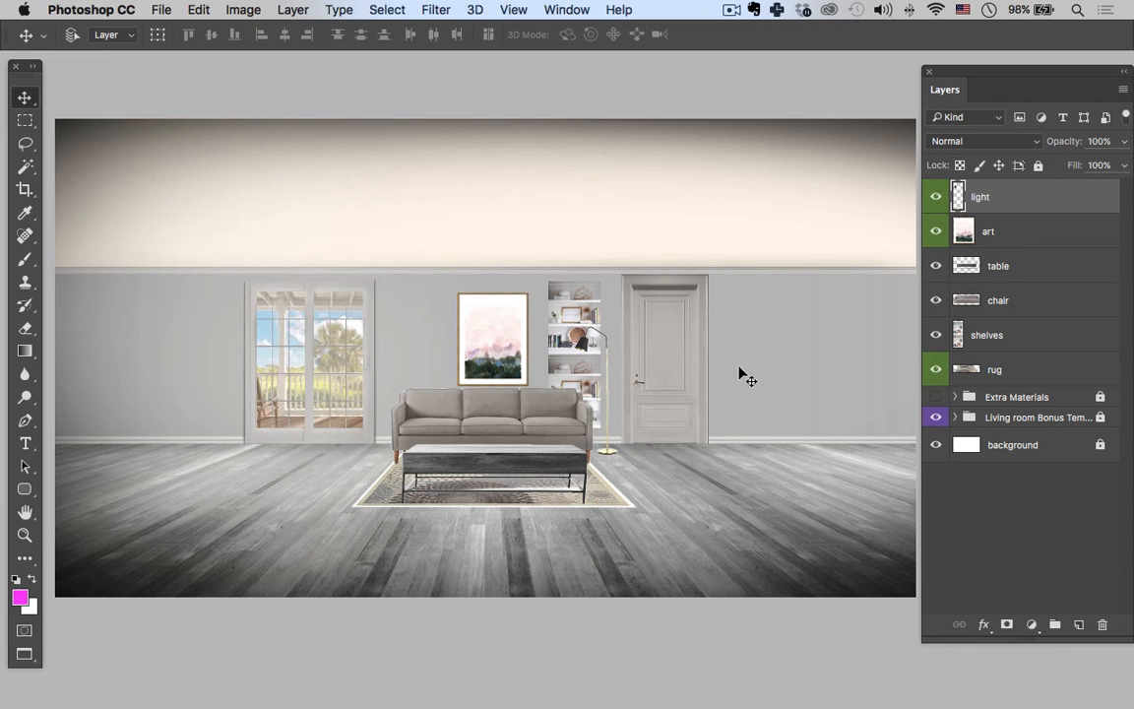
{"action": "left_click_drag", "start_coordinate": [647, 406], "coordinate": [605, 446]}
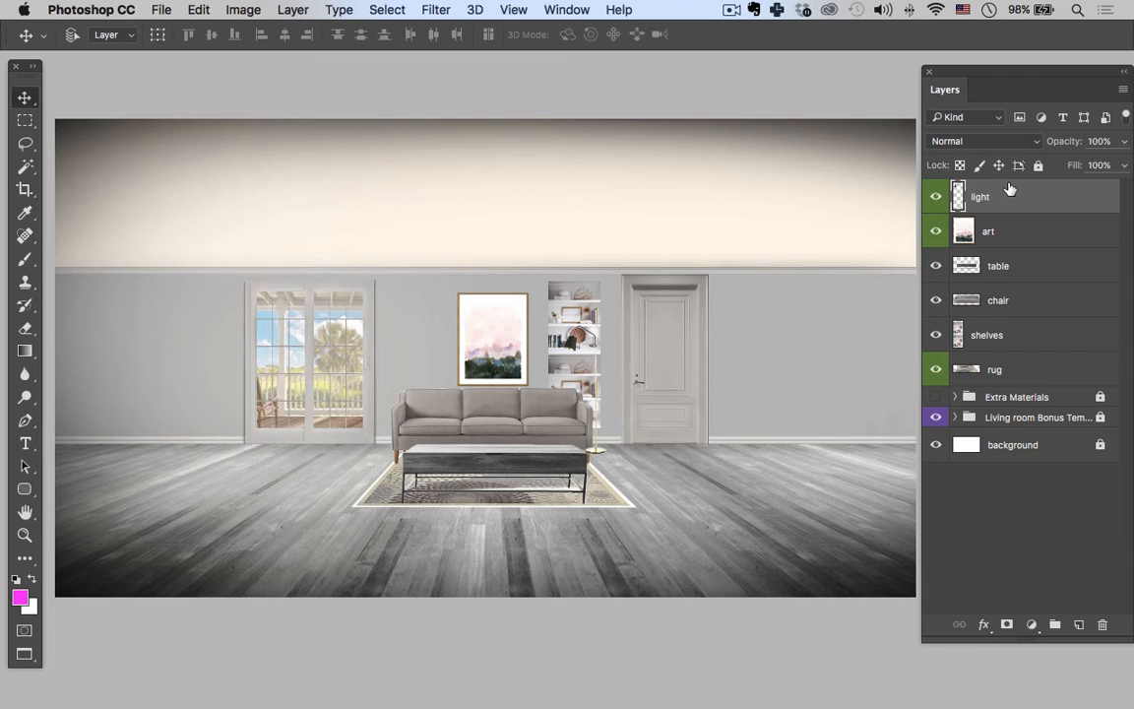
{"action": "left_click_drag", "start_coordinate": [988, 200], "coordinate": [989, 311]}
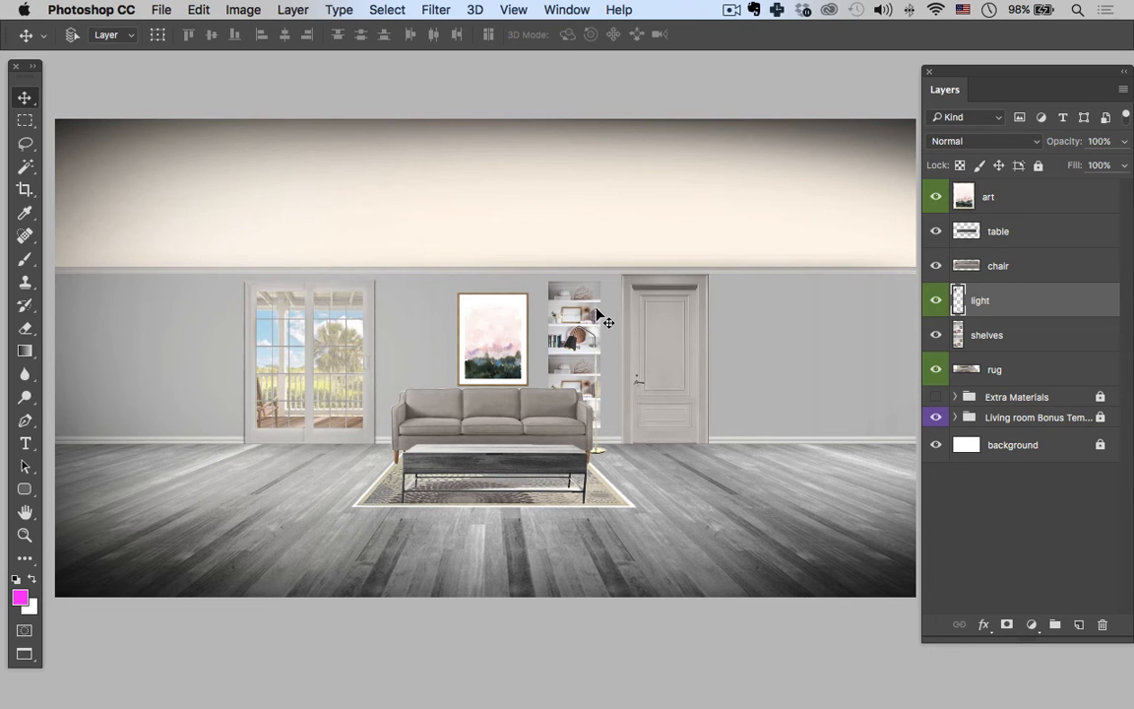
Duplicate the shelves layer below itself and move the copy horizontally to the wall on the left side of the art.
{"action": "key", "text": "z"}
{"action": "left_click", "coordinate": [604, 319]}
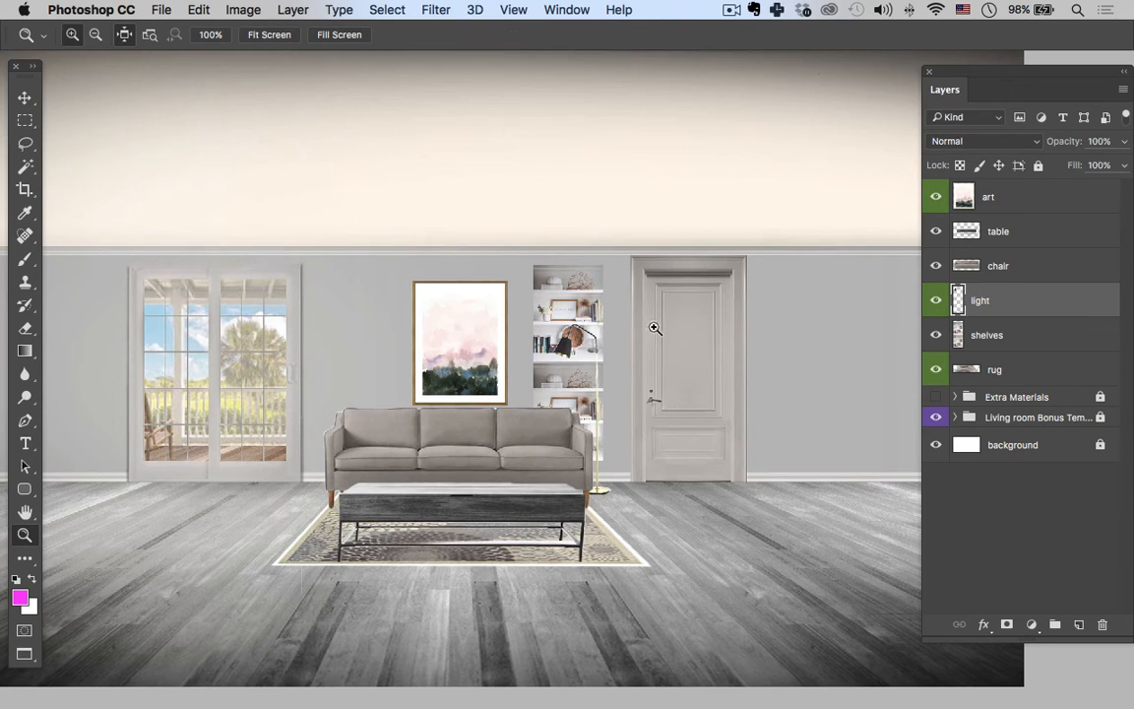
{"action": "left_click", "coordinate": [995, 343]}
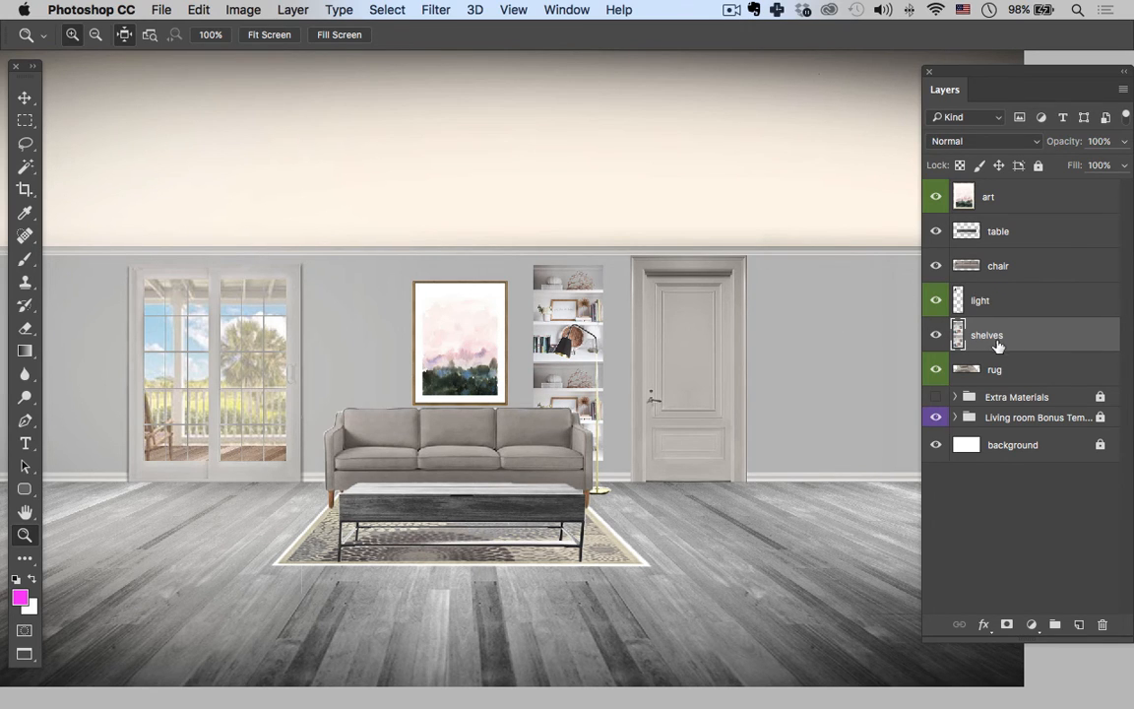
{"action": "left_click_drag", "start_coordinate": [998, 345], "coordinate": [998, 367]}
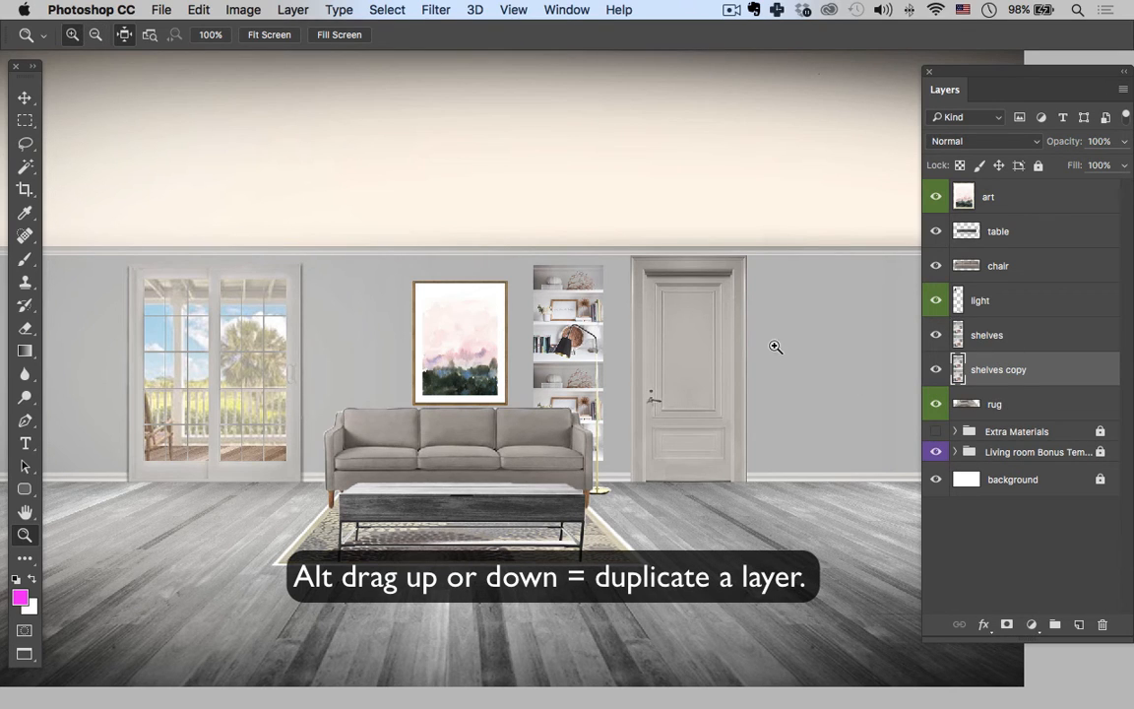
{"action": "key", "text": "v"}
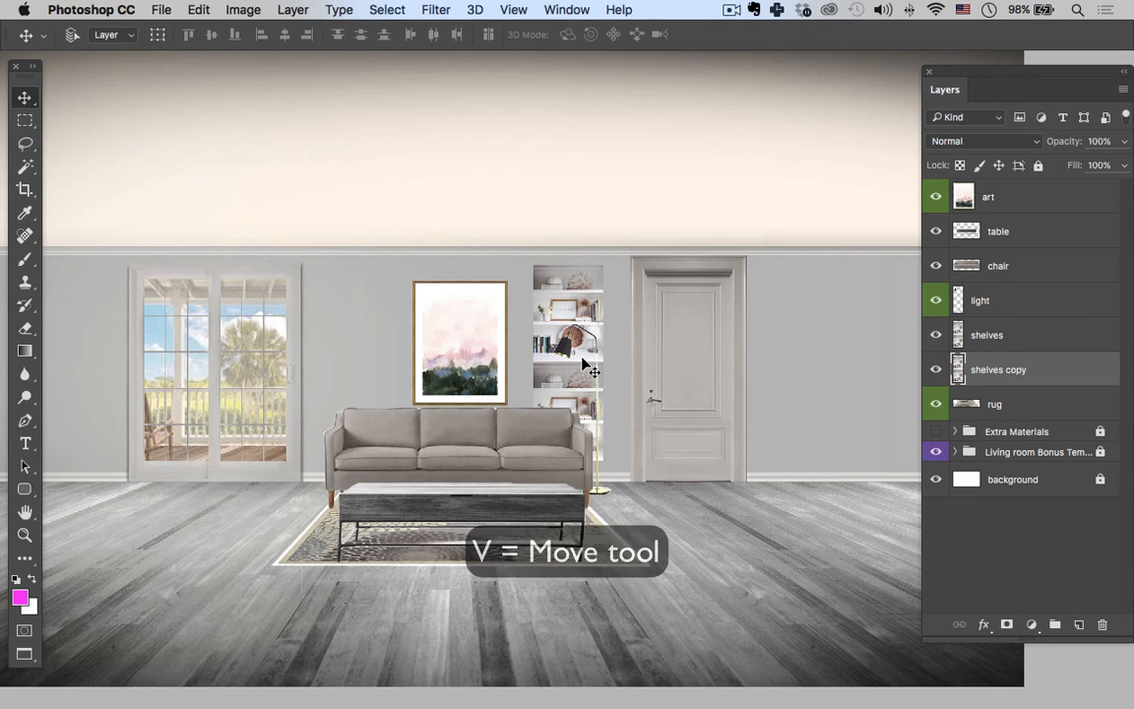
{"action": "left_click_drag", "start_coordinate": [586, 369], "coordinate": [376, 349]}
{"action": "left_click_drag", "start_coordinate": [376, 349], "coordinate": [376, 350]}
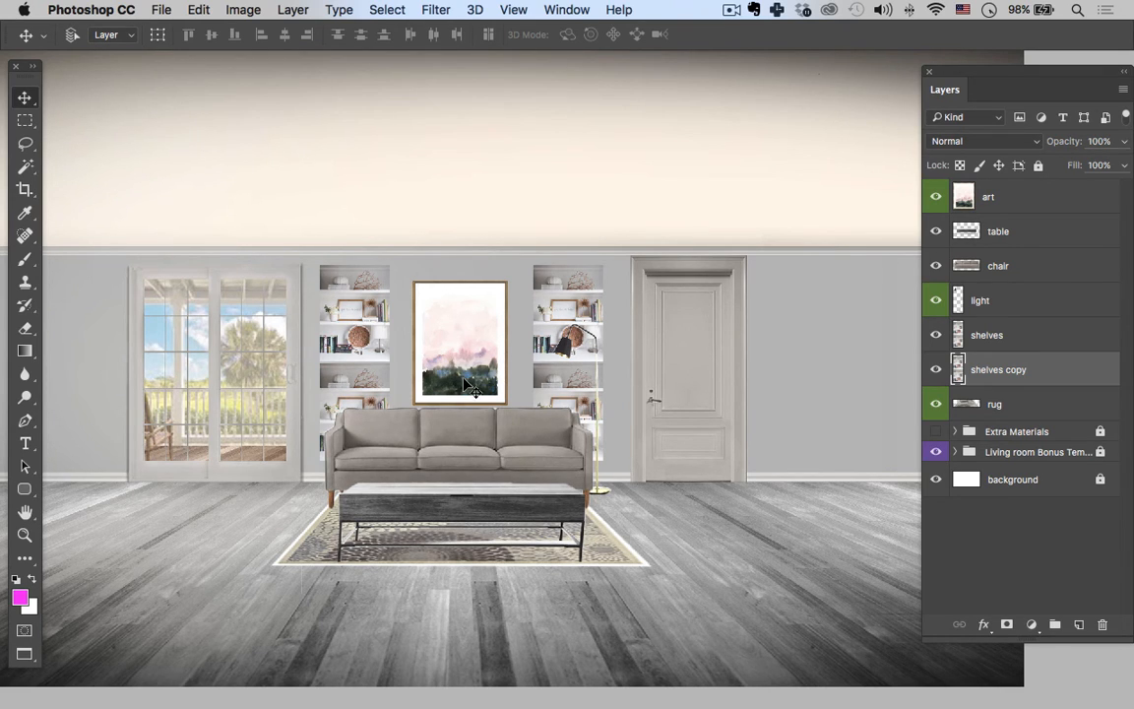
Move the art layer down the stack to sit between the light and shelves layers.
{"action": "left_click", "coordinate": [1006, 202]}
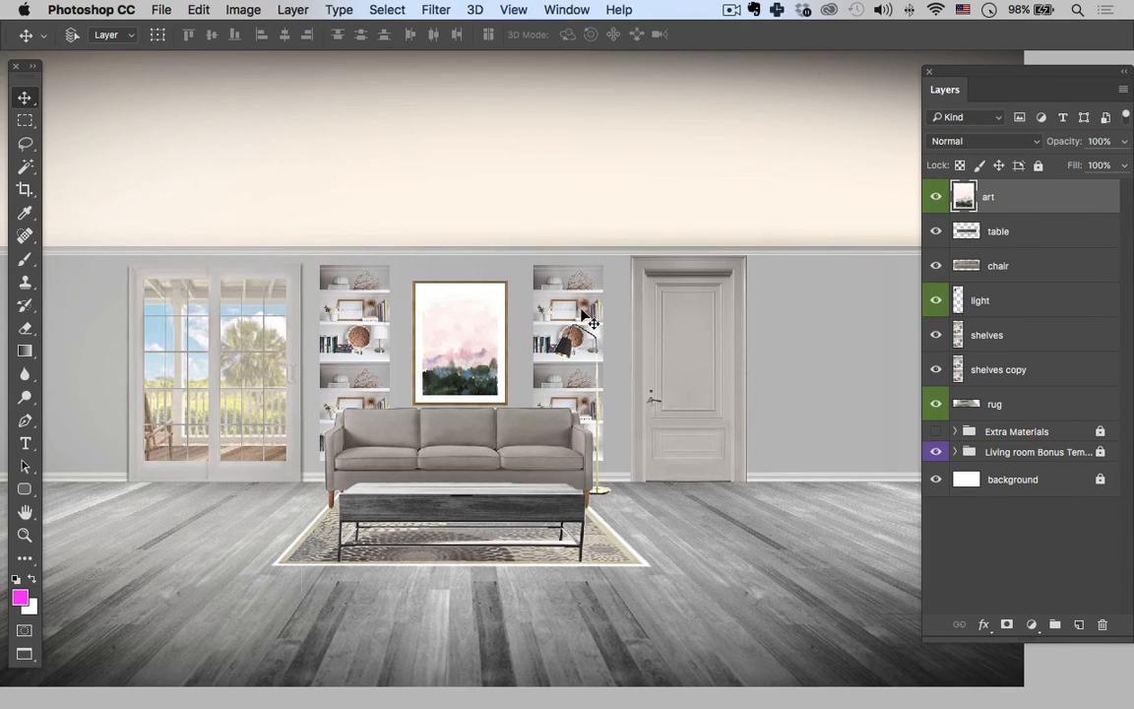
{"action": "left_click", "coordinate": [1003, 342]}
{"action": "left_click_drag", "start_coordinate": [997, 374], "coordinate": [987, 325]}
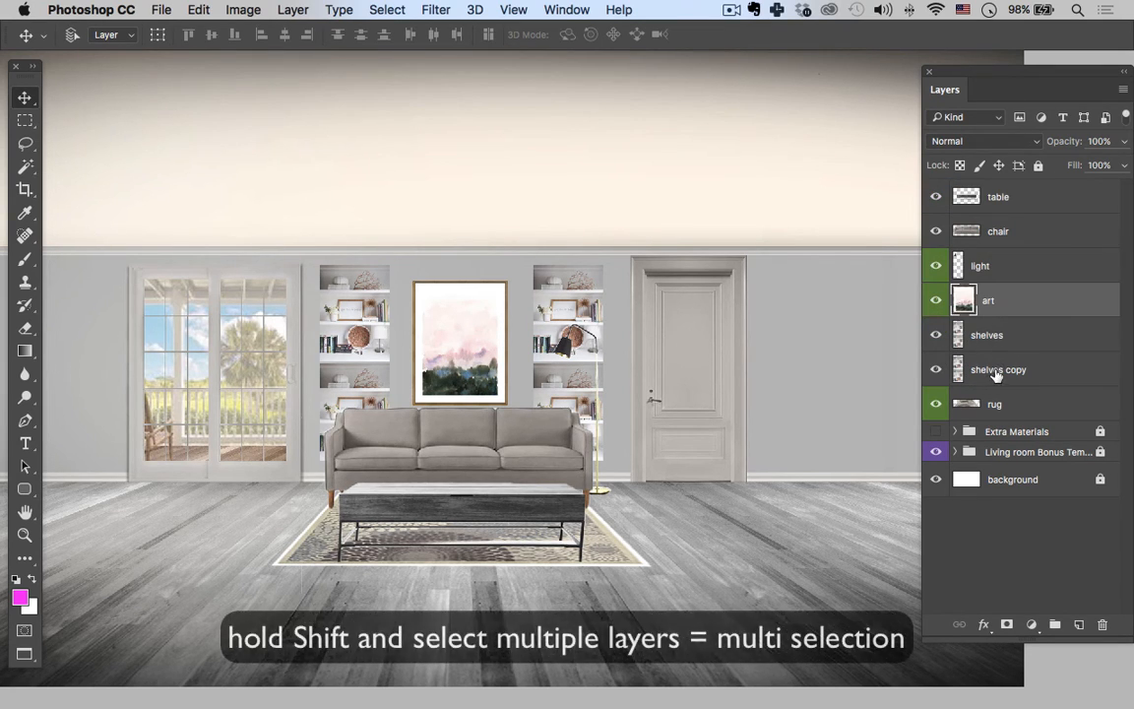
Select the art, shelves and shelves copy layers together and group them.
{"action": "left_click", "coordinate": [987, 338], "text": "shift"}
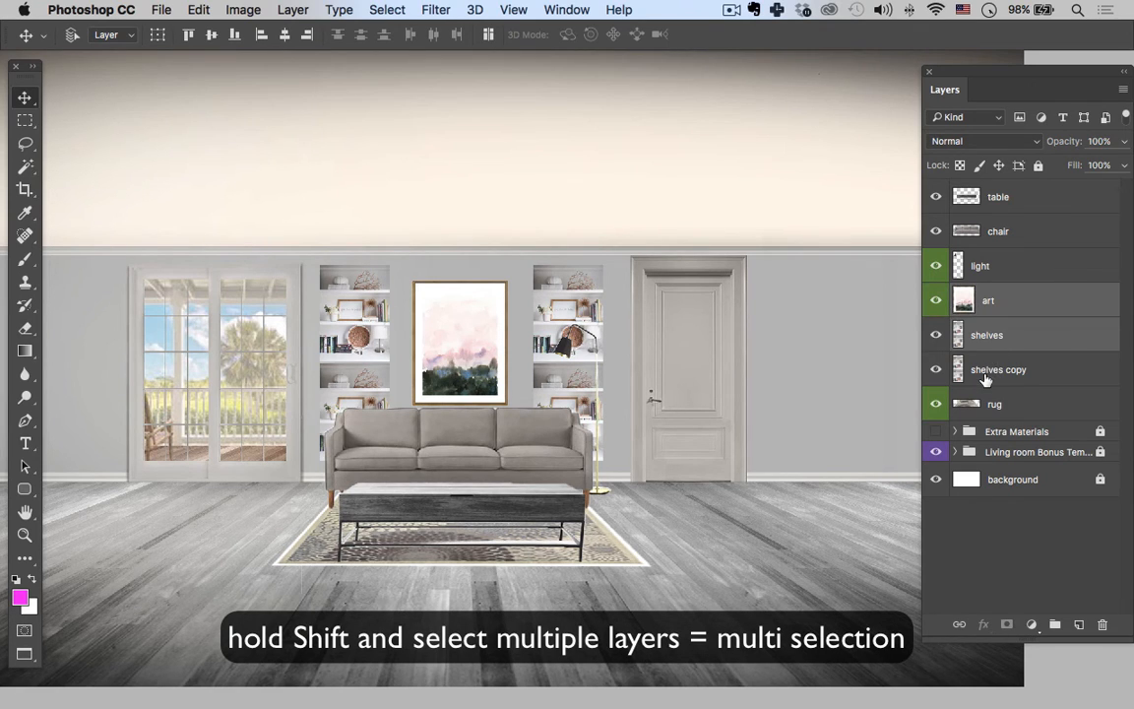
{"action": "left_click", "coordinate": [981, 374], "text": "shift"}
{"action": "key", "text": "super"}
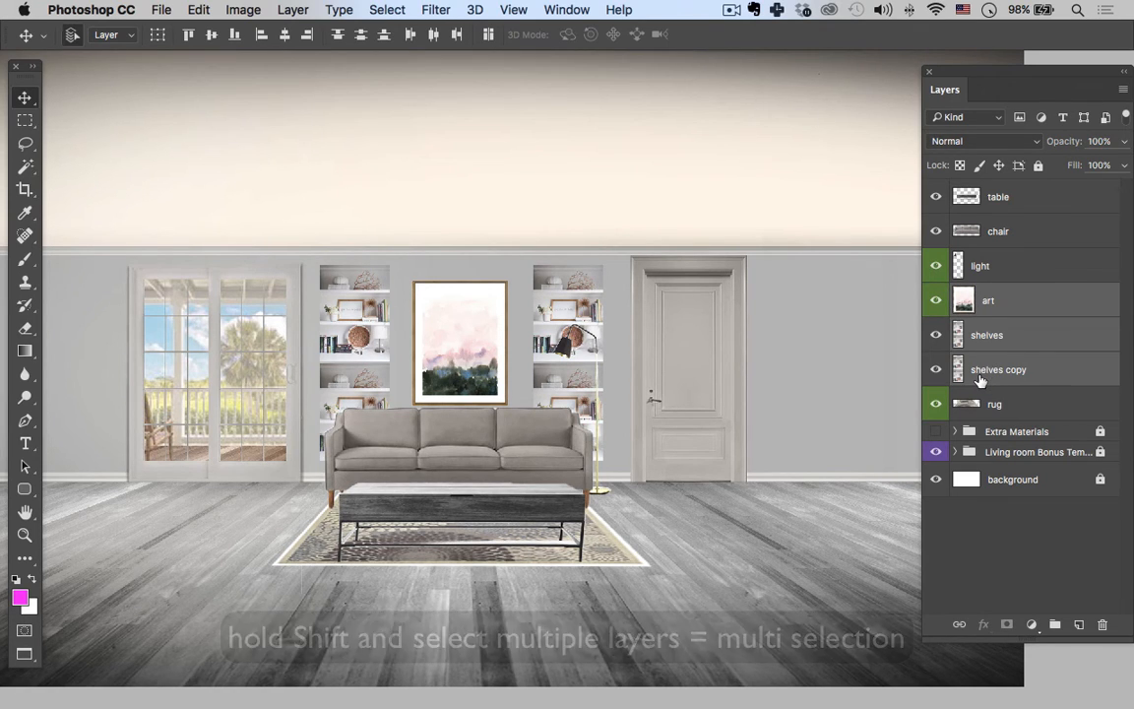
{"action": "key", "text": "super+g"}
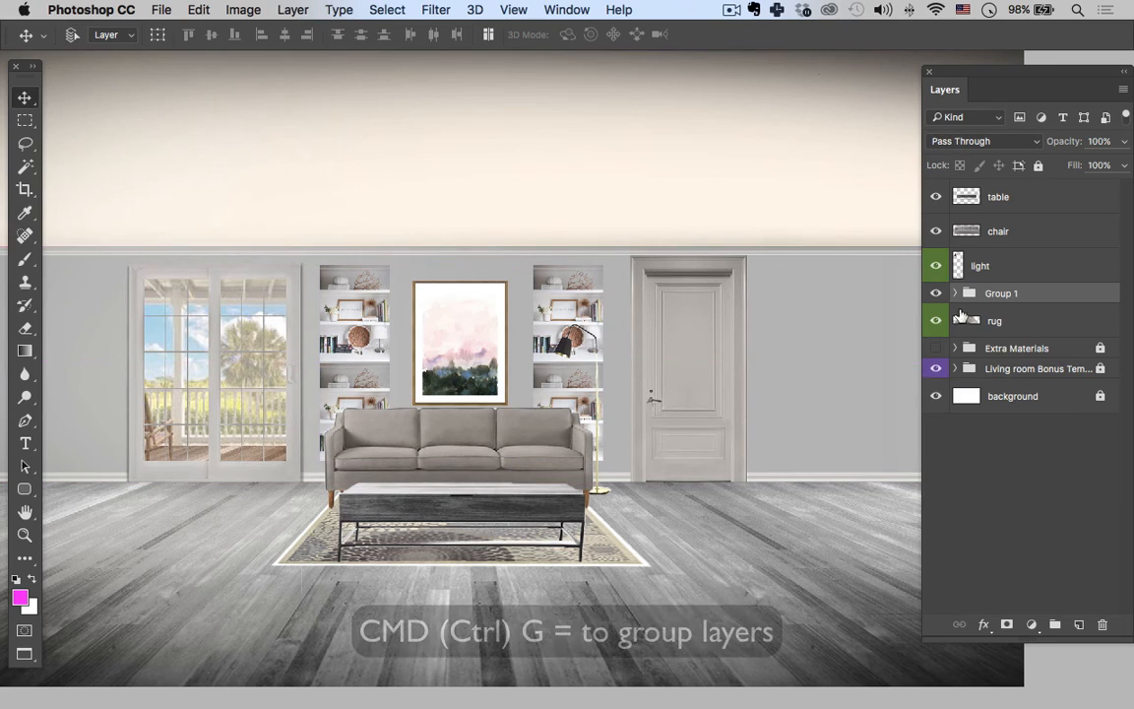
Hide and show the new group again, and try moving the grouped art and shelves slightly to the right.
{"action": "left_click", "coordinate": [936, 293]}
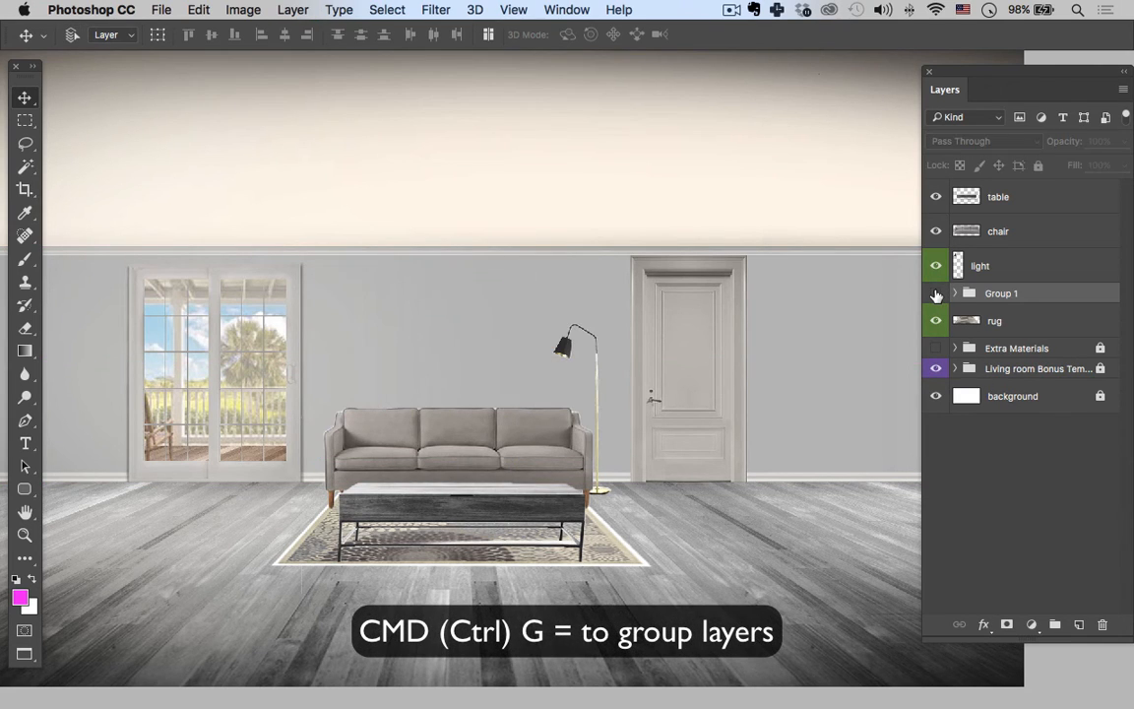
{"action": "left_click", "coordinate": [936, 293]}
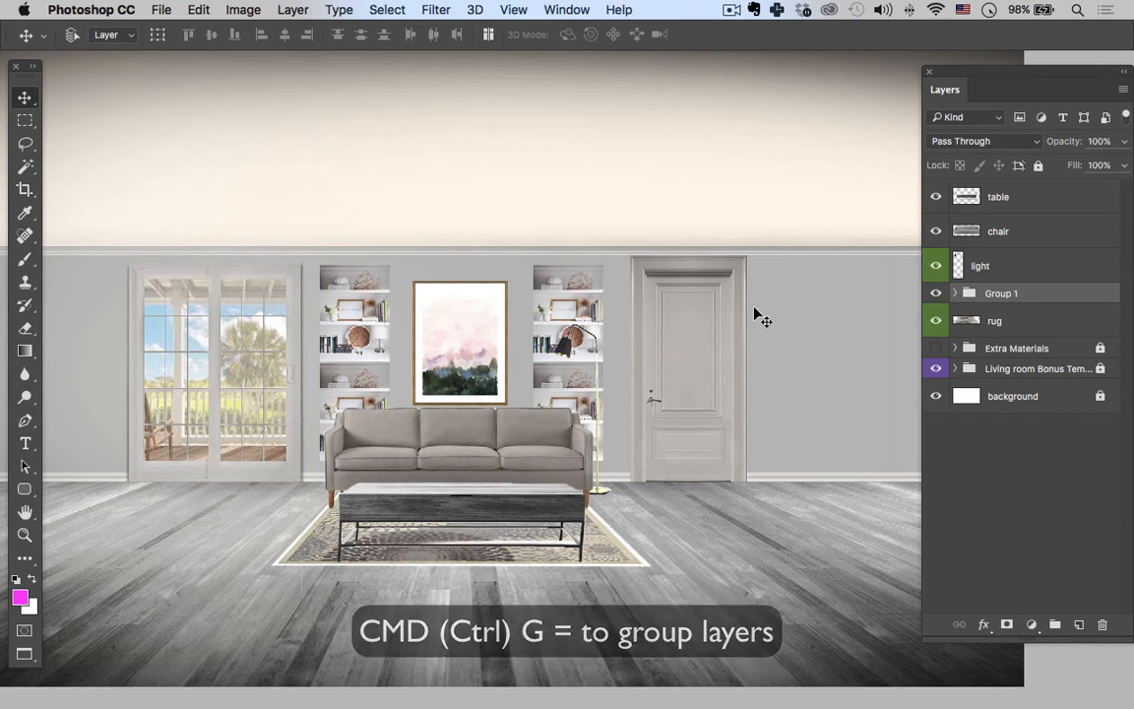
{"action": "left_click_drag", "start_coordinate": [708, 335], "coordinate": [740, 339]}
{"action": "key", "text": "super+z"}
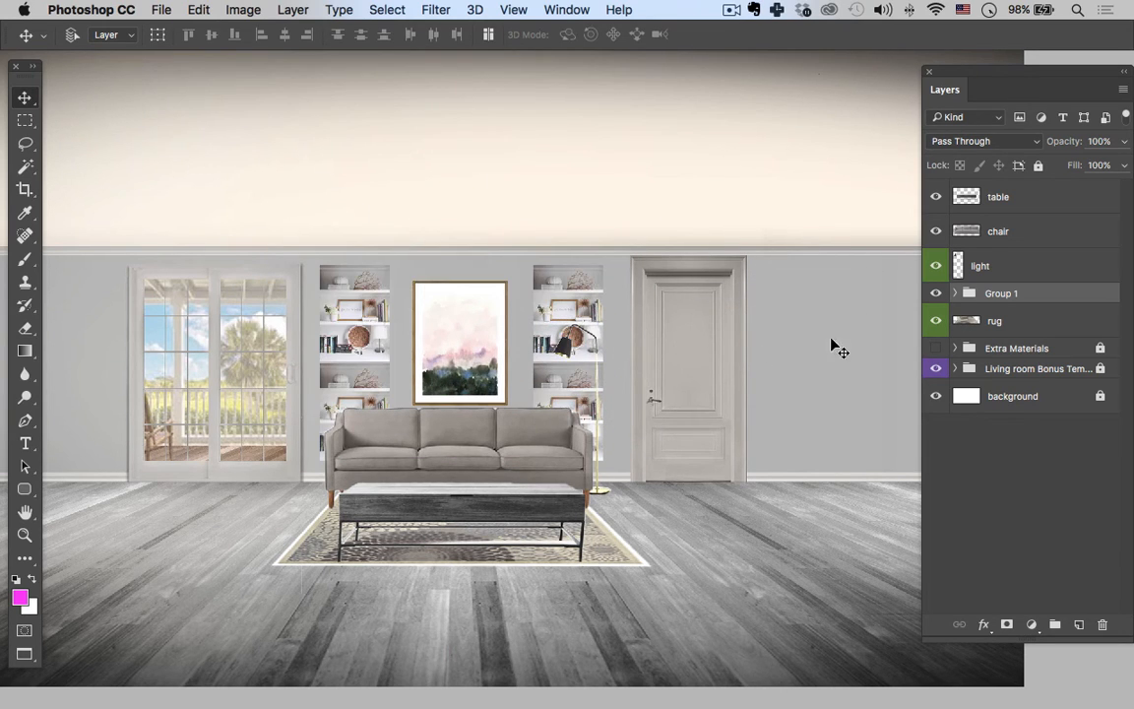
Rename the group containing the art and shelves as backwall.
{"action": "double_click", "coordinate": [1001, 293]}
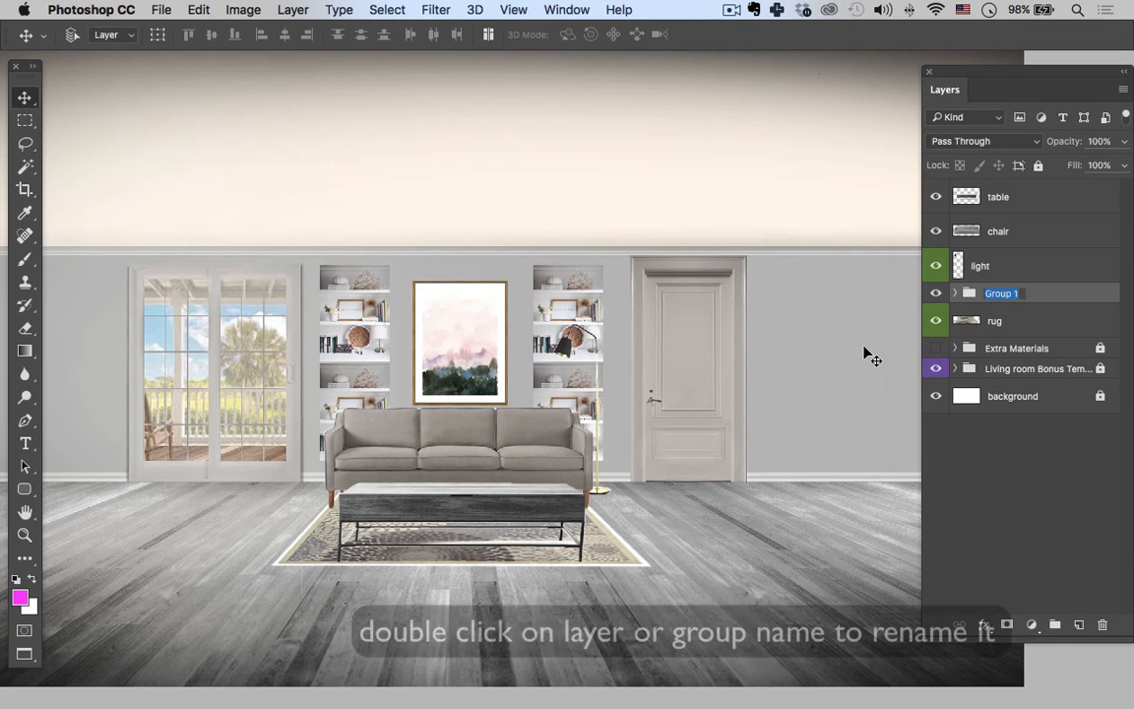
{"action": "type", "text": "backw"}
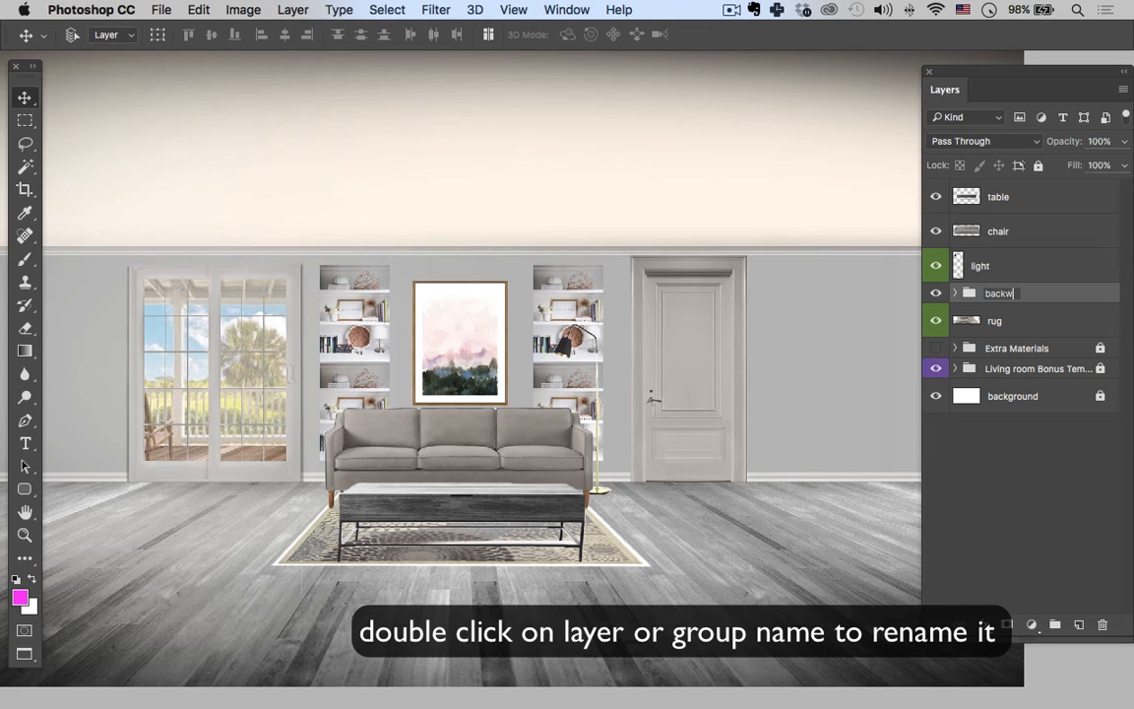
{"action": "type", "text": "all"}
{"action": "key", "text": "Return"}
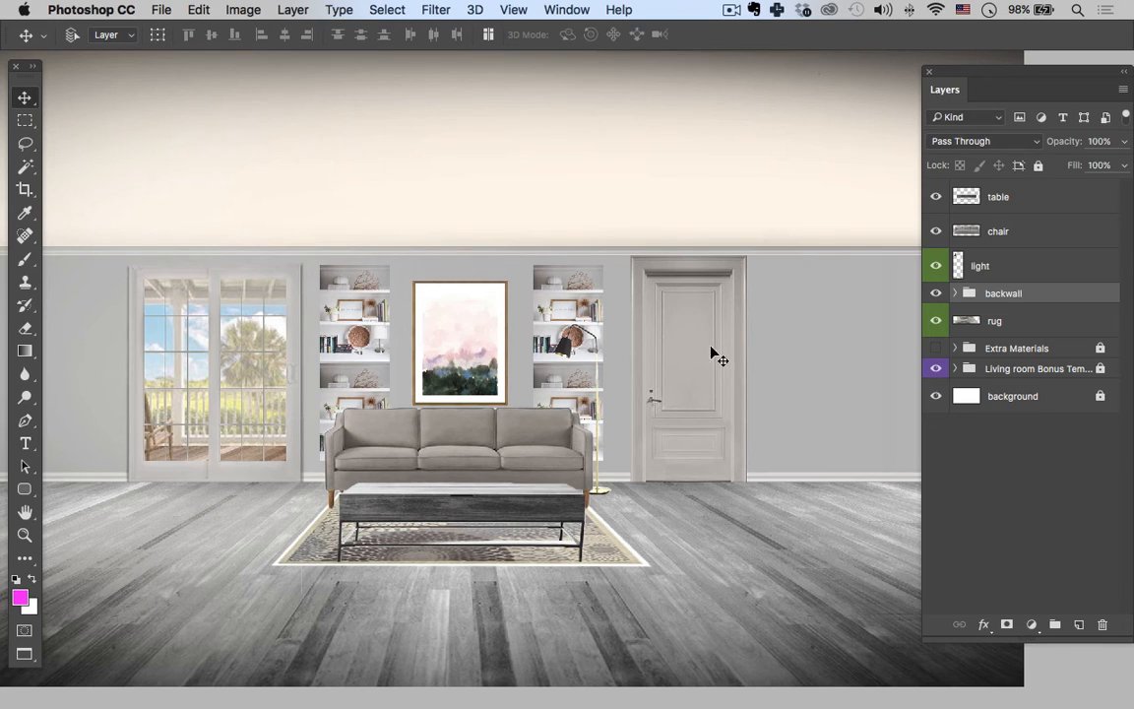
Select the light layer, then hide and show it to check which object it controls.
{"action": "left_click", "coordinate": [976, 266]}
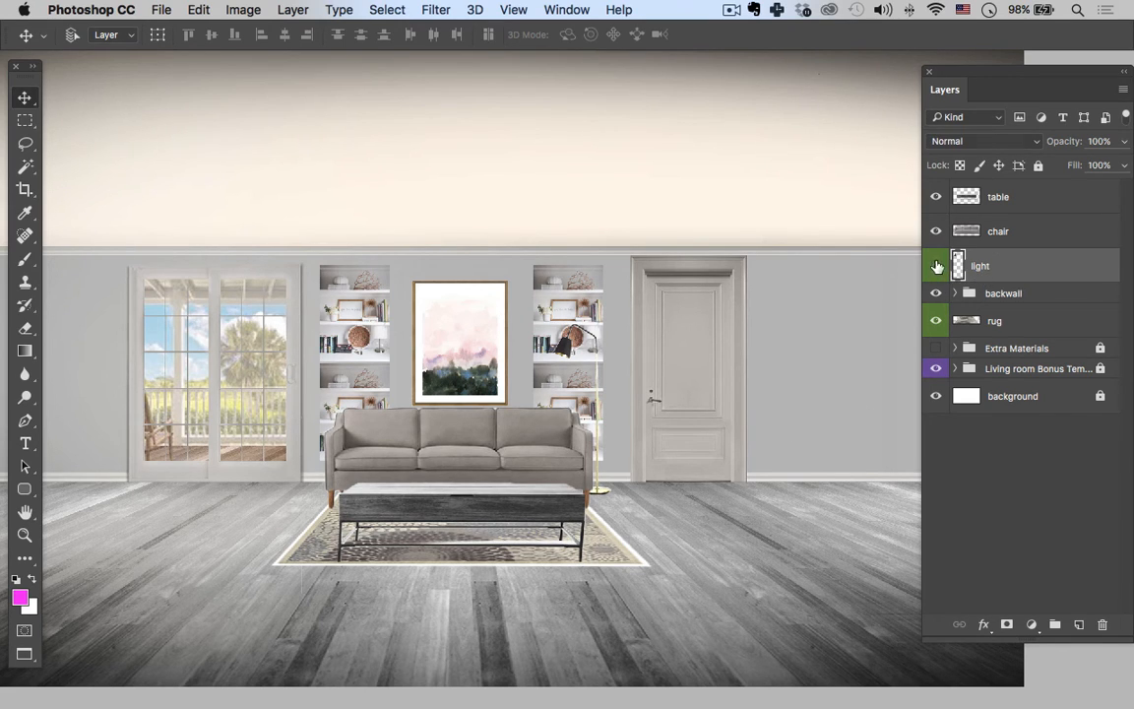
{"action": "left_click", "coordinate": [939, 267]}
{"action": "left_click", "coordinate": [938, 266]}
Group the chair and light layers together, then hide and show the new group twice.
{"action": "left_click", "coordinate": [1003, 238]}
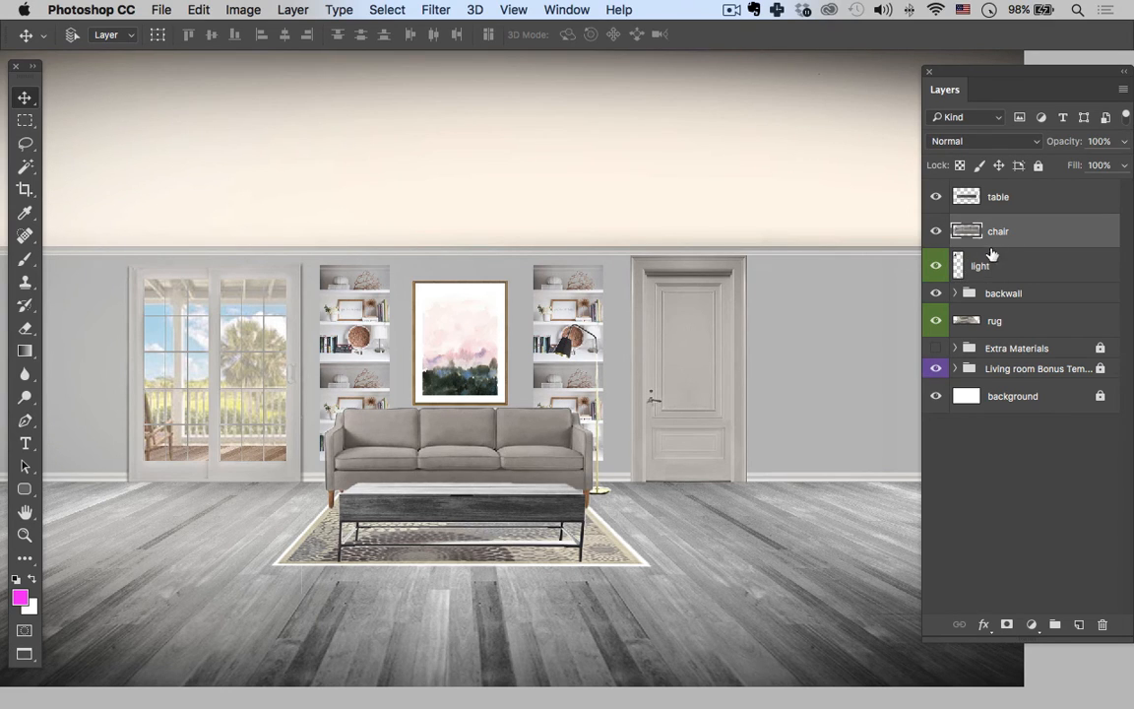
{"action": "left_click", "coordinate": [990, 267], "text": "shift"}
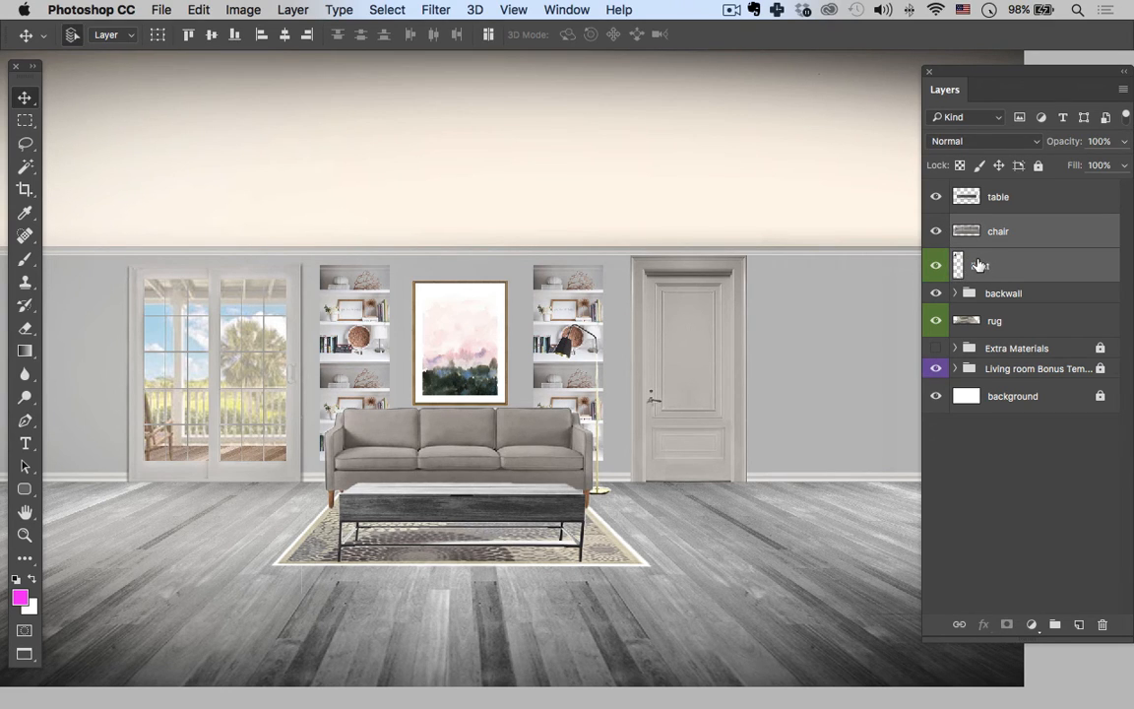
{"action": "key", "text": "super+g"}
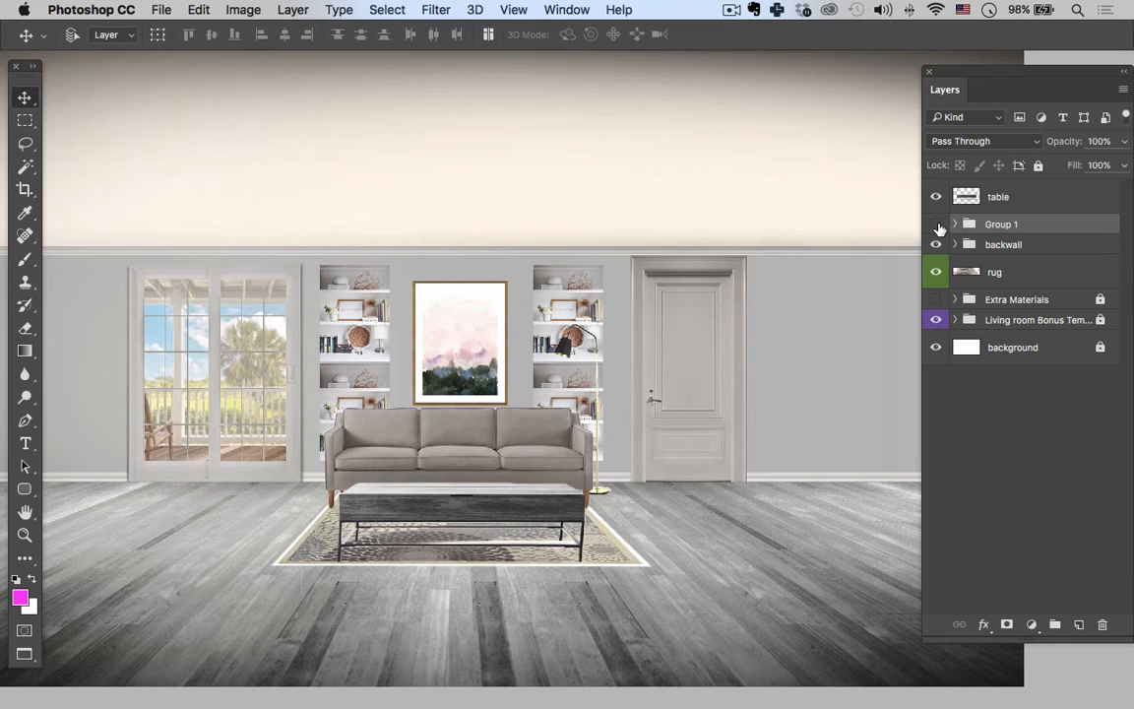
{"action": "left_click", "coordinate": [940, 225]}
{"action": "left_click", "coordinate": [941, 226]}
{"action": "left_click", "coordinate": [941, 226]}
{"action": "left_click", "coordinate": [941, 225]}
Hide and show the table layer and the rug layer to check each one's visibility.
{"action": "left_click", "coordinate": [975, 197]}
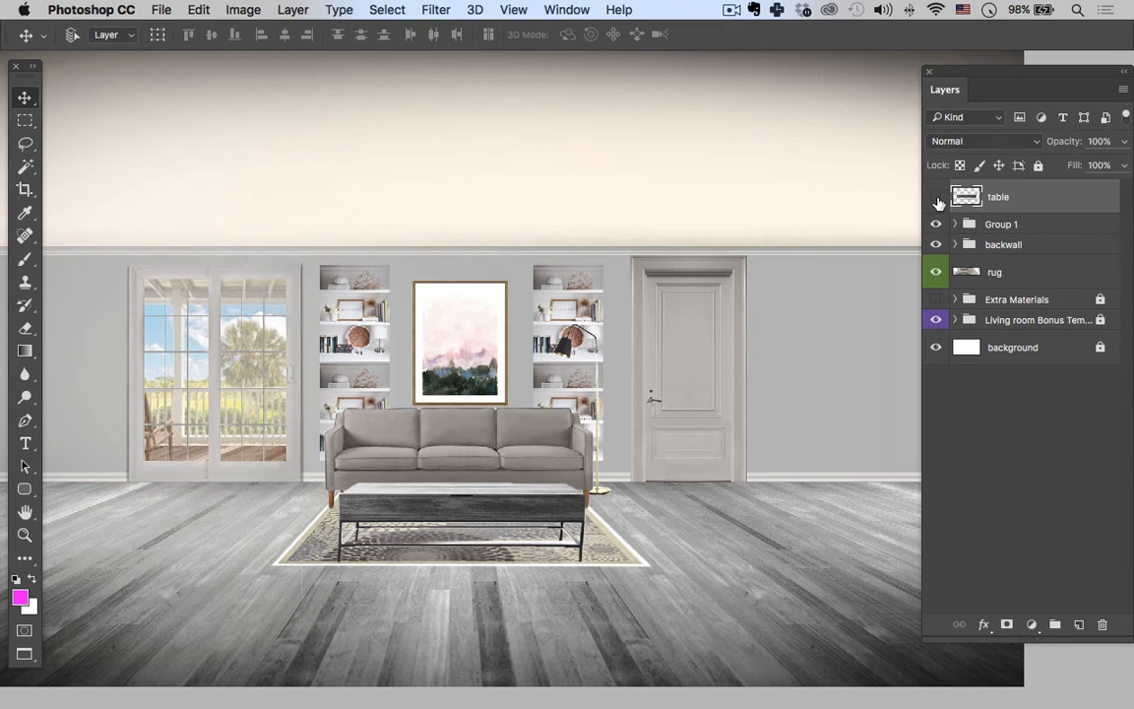
{"action": "left_click", "coordinate": [937, 198]}
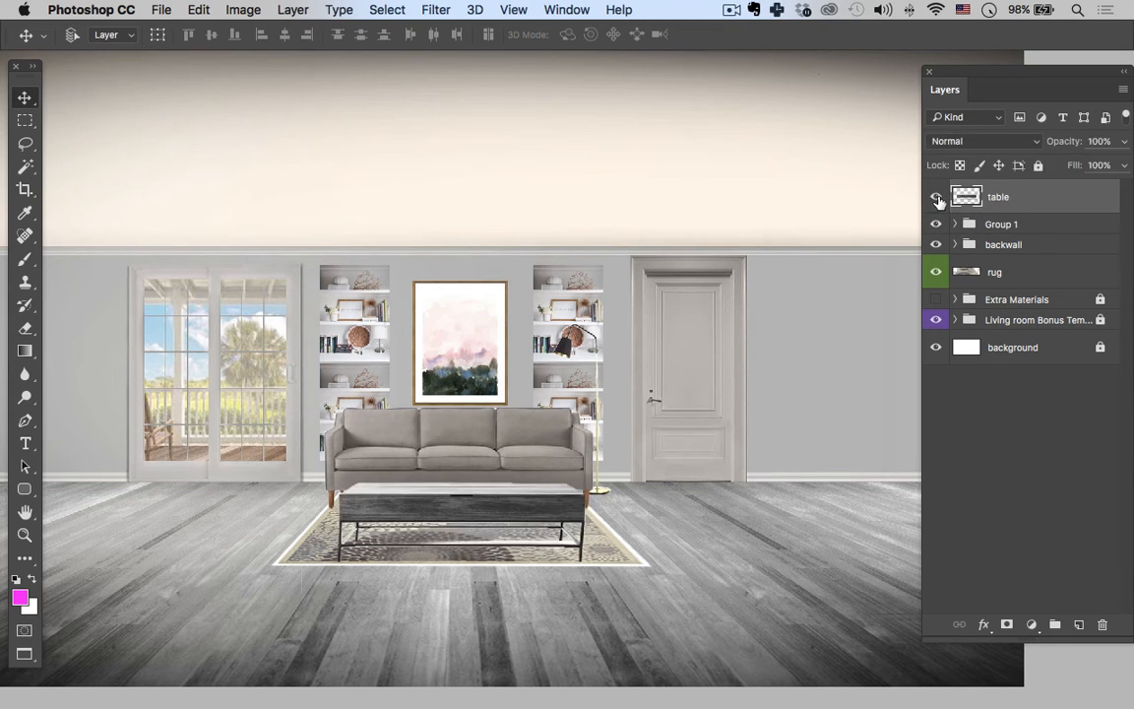
{"action": "left_click", "coordinate": [954, 272]}
{"action": "left_click", "coordinate": [940, 273]}
{"action": "left_click", "coordinate": [940, 273]}
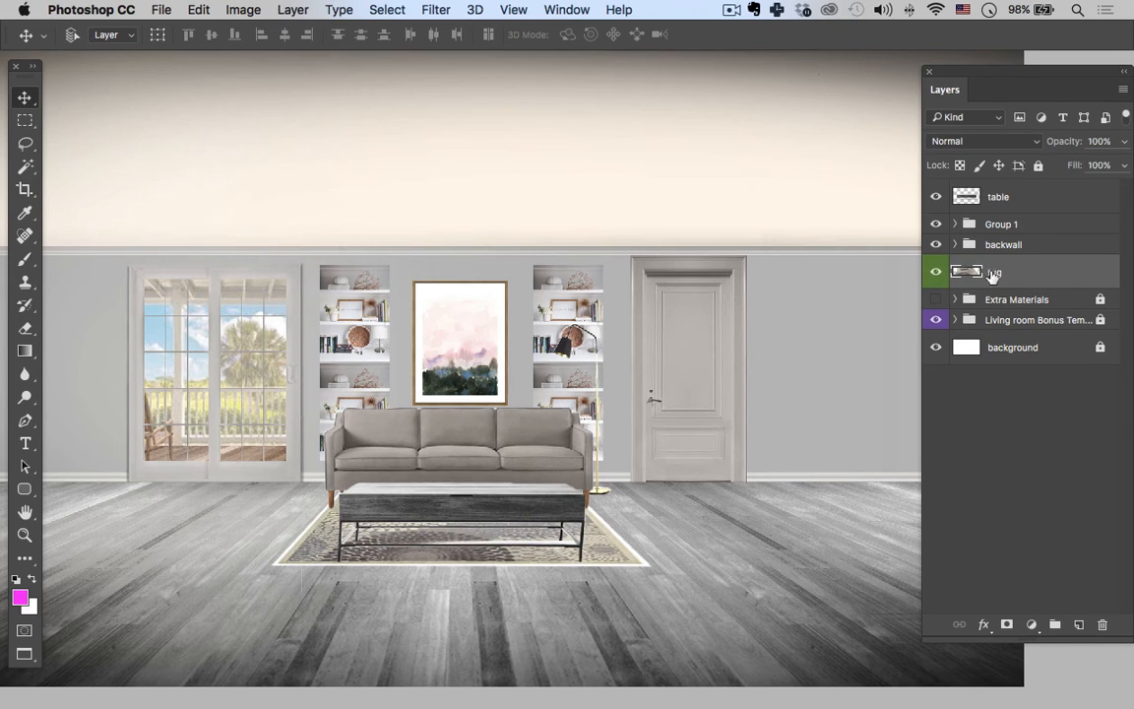
Group everything from the rug layer up to the table layer, and toggle the new group's visibility several times.
{"action": "left_click", "coordinate": [1006, 199], "text": "shift"}
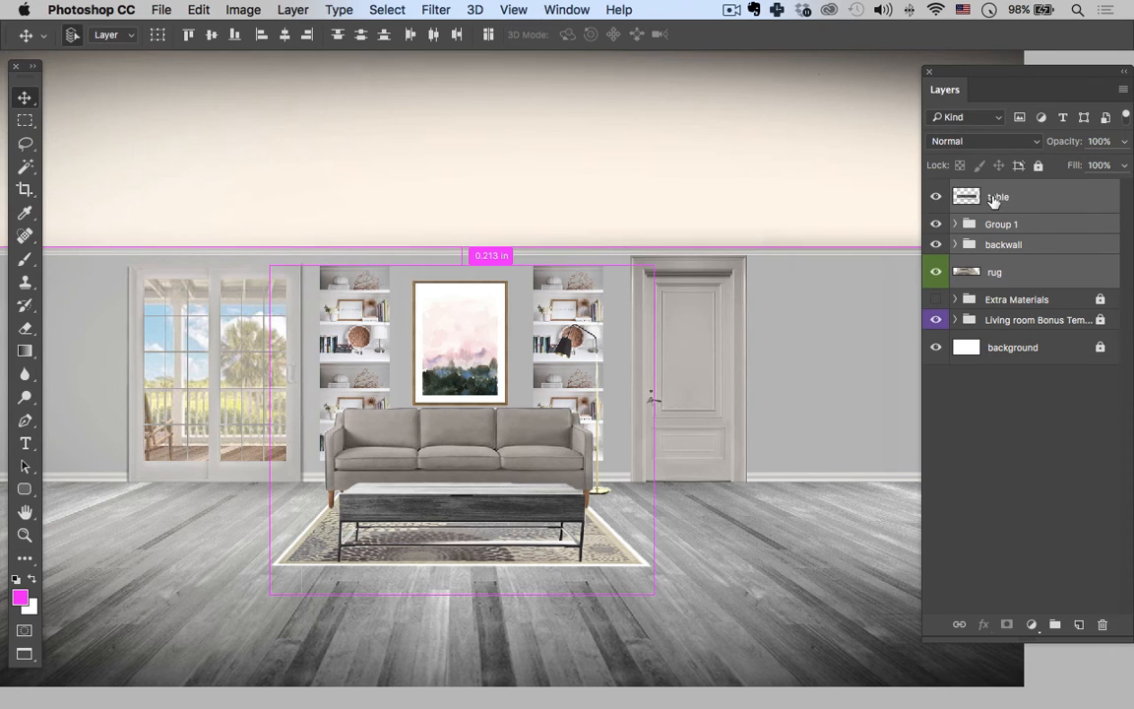
{"action": "key", "text": "super+g"}
{"action": "left_click", "coordinate": [941, 190]}
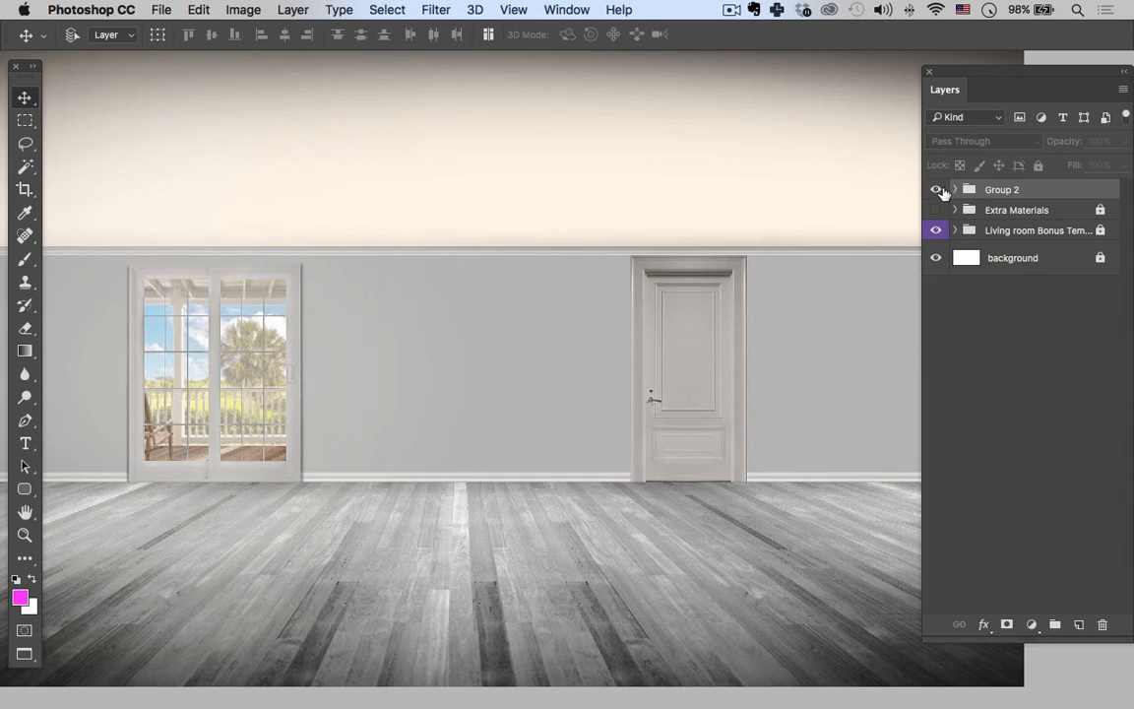
{"action": "left_click", "coordinate": [941, 190]}
{"action": "left_click", "coordinate": [941, 190]}
{"action": "left_click", "coordinate": [940, 190]}
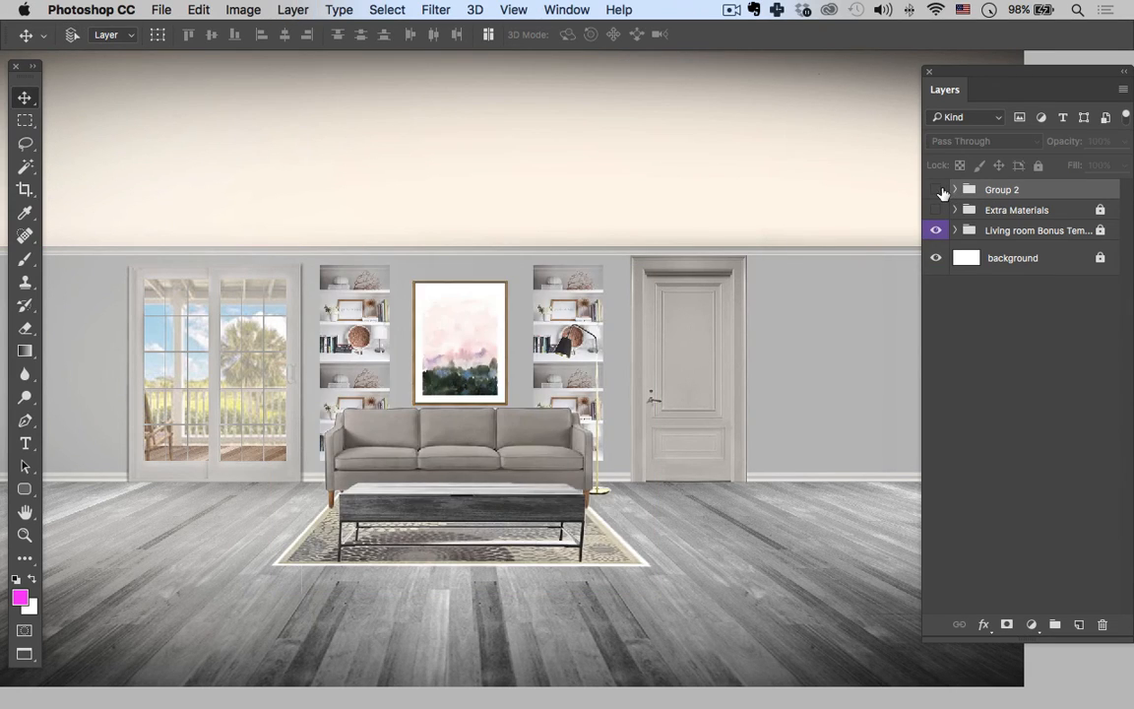
{"action": "left_click", "coordinate": [941, 190]}
{"action": "left_click", "coordinate": [940, 190]}
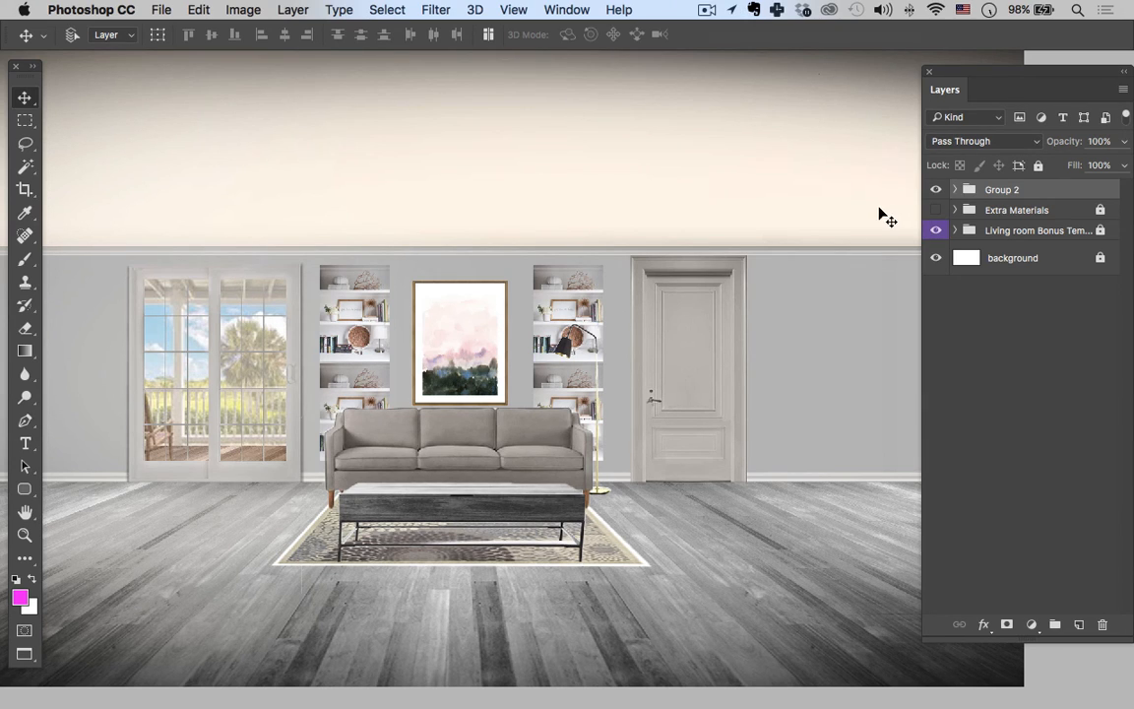
Expand the main furniture group, and hide and show the nested chair and light group.
{"action": "left_click", "coordinate": [954, 189]}
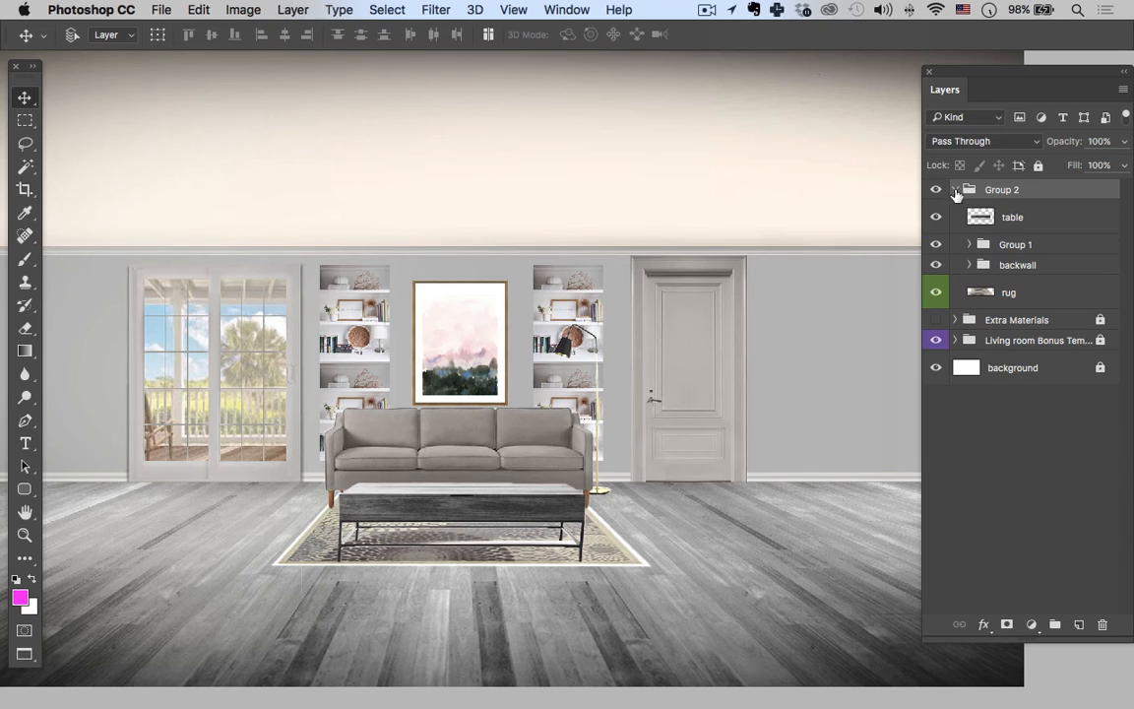
{"action": "left_click", "coordinate": [1010, 264]}
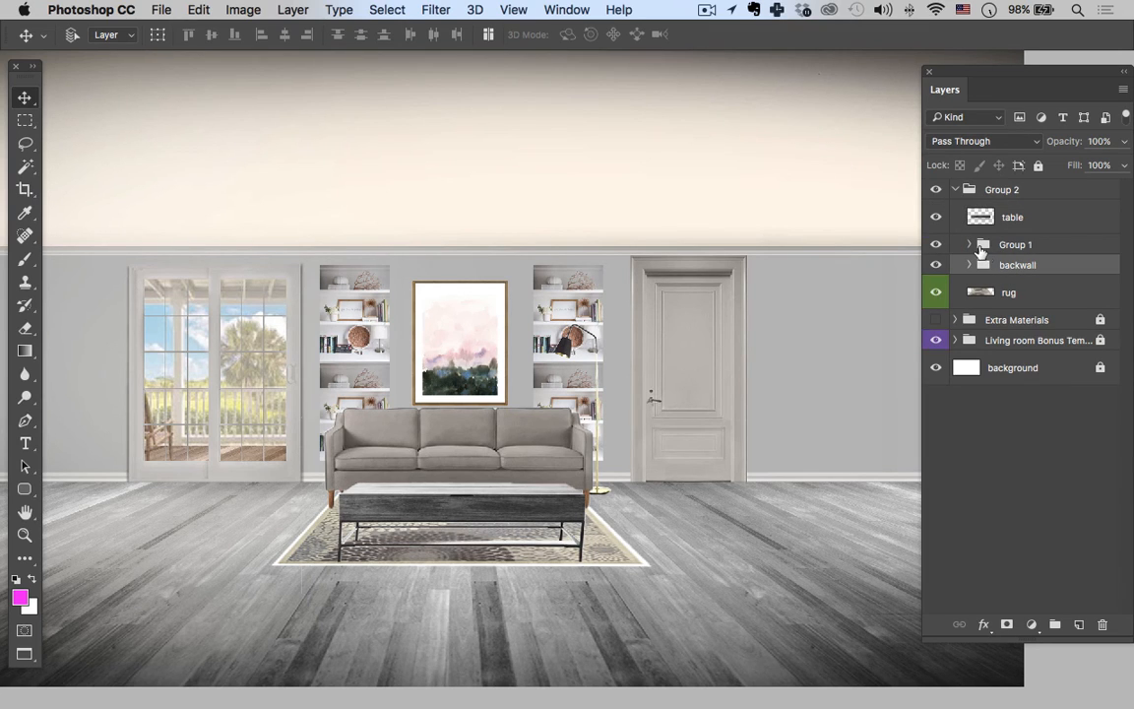
{"action": "left_click", "coordinate": [936, 245]}
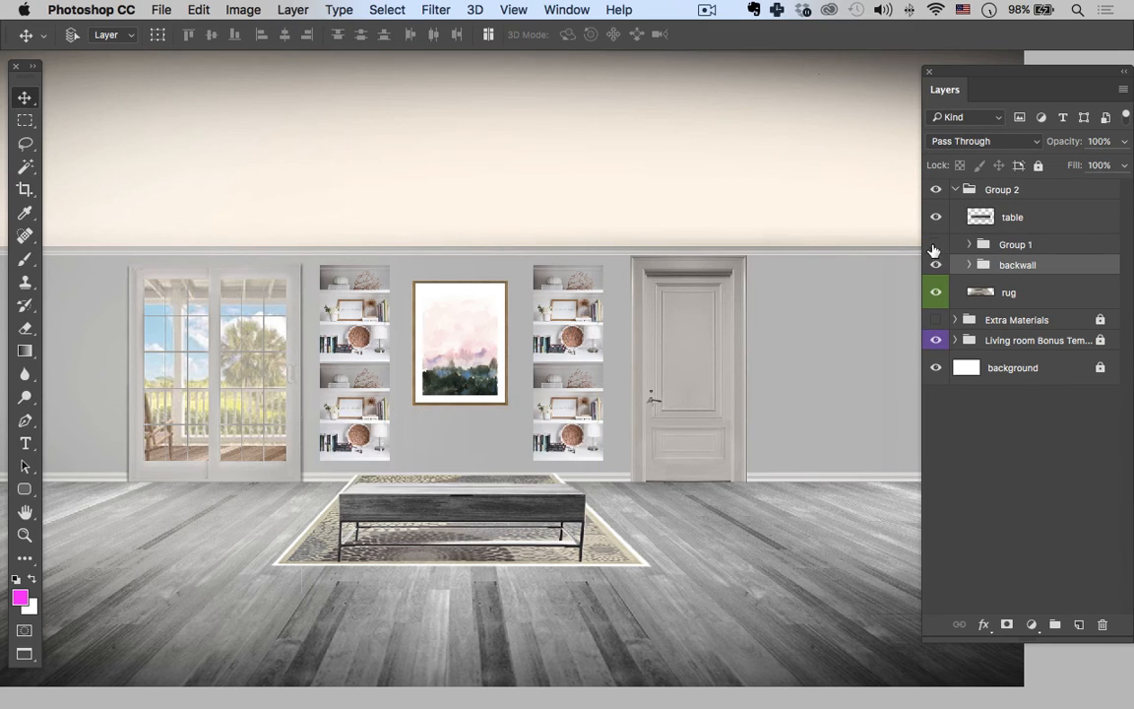
{"action": "left_click", "coordinate": [936, 244]}
Expand the backwall group, and hide and show the shelves and shelves copy layers one at a time.
{"action": "left_click", "coordinate": [969, 265]}
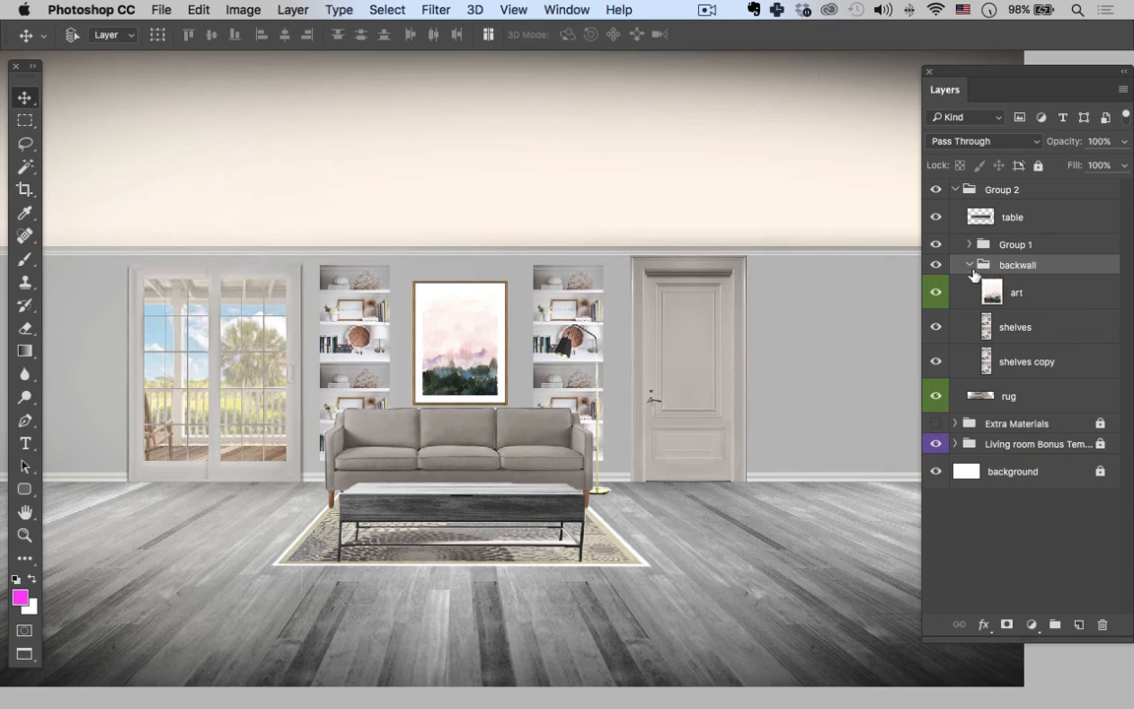
{"action": "left_click", "coordinate": [1007, 327]}
{"action": "left_click", "coordinate": [936, 327]}
{"action": "left_click", "coordinate": [936, 327]}
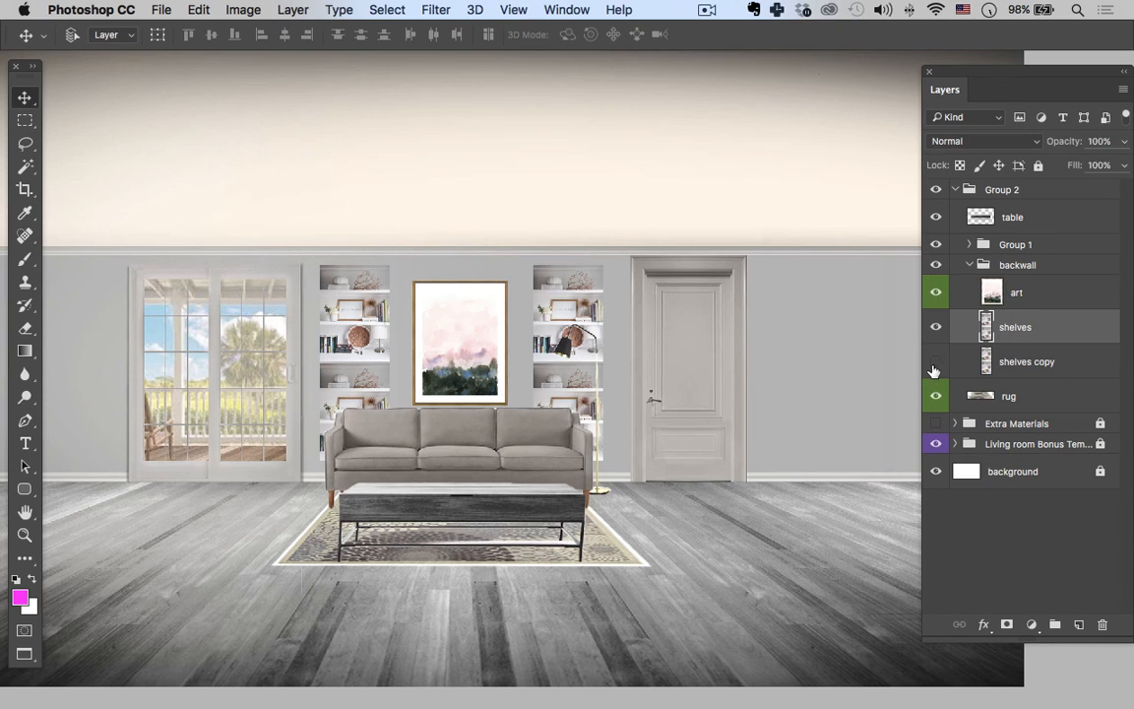
{"action": "left_click", "coordinate": [937, 361]}
{"action": "left_click", "coordinate": [937, 361]}
Merge the shelves and shelves copy layers into one layer, then hide and show the merged shelves.
{"action": "left_click", "coordinate": [1024, 364], "text": "shift"}
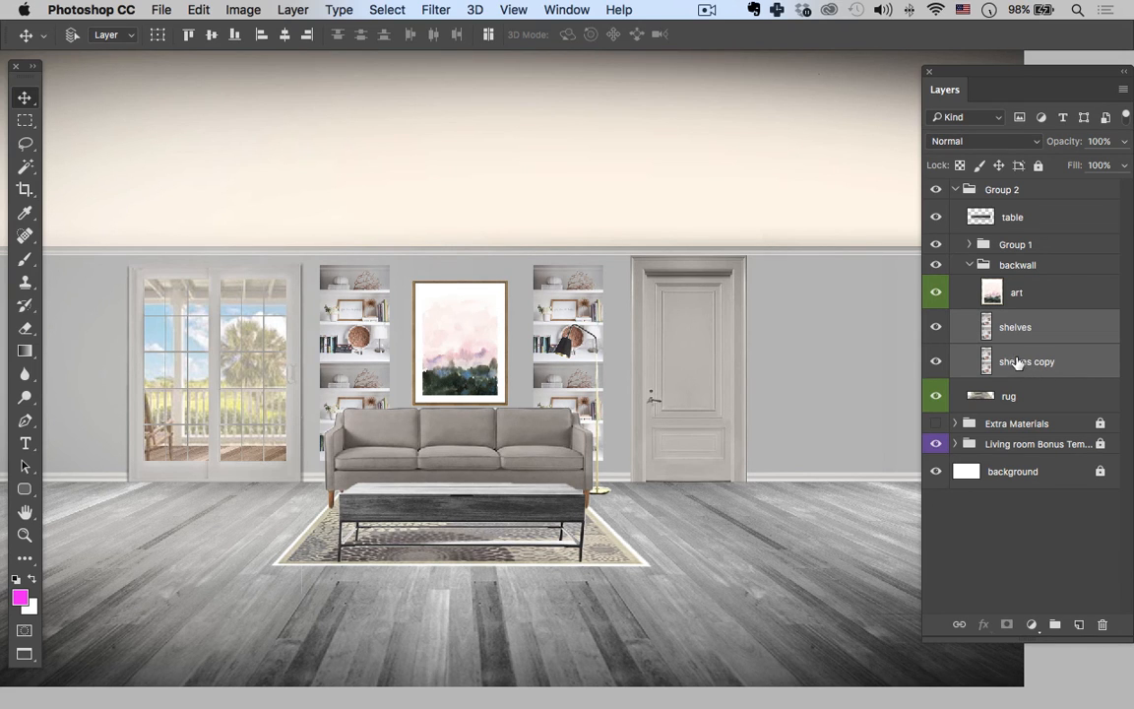
{"action": "right_click", "coordinate": [1020, 356]}
{"action": "scroll", "coordinate": [881, 579], "scroll_direction": "down", "scroll_amount": 10}
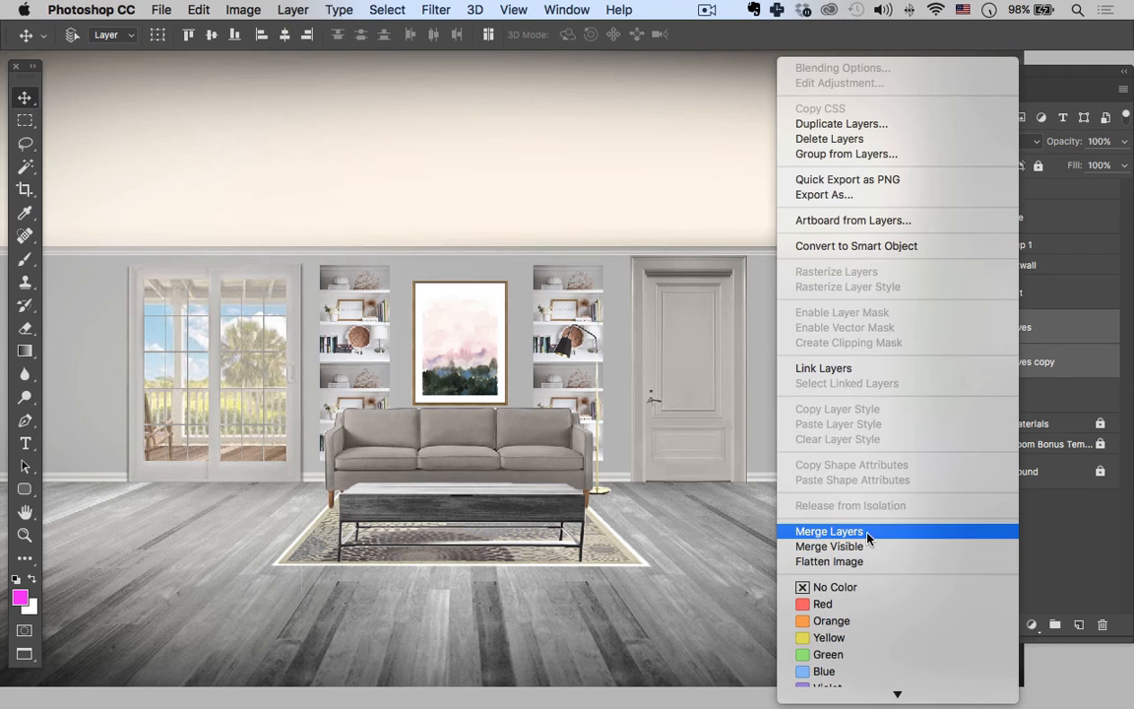
{"action": "left_click", "coordinate": [874, 532]}
{"action": "left_click", "coordinate": [936, 327]}
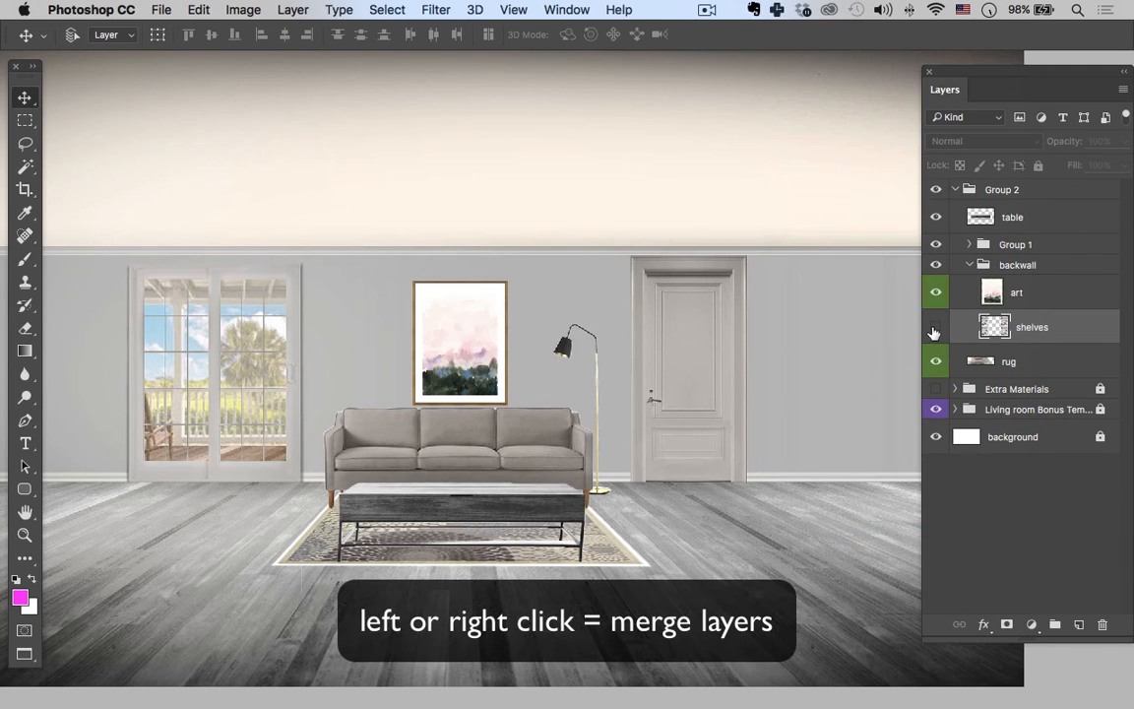
{"action": "left_click", "coordinate": [936, 327]}
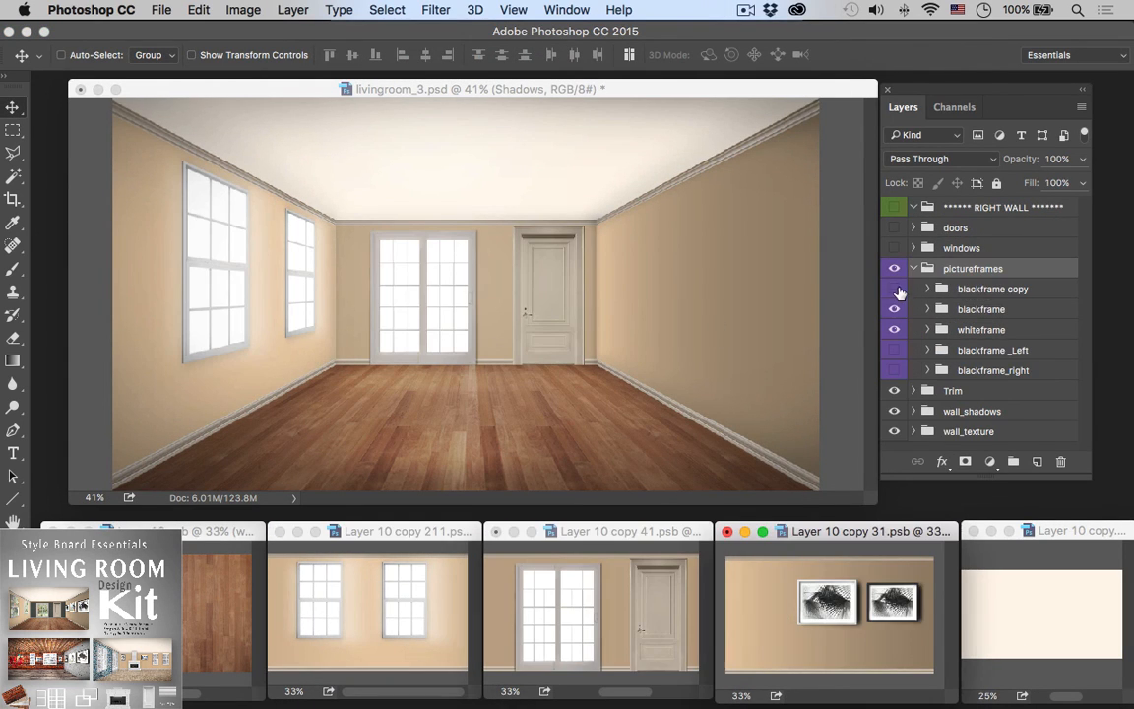
Turn on the visibility of the blackframe copy group inside pictureframes in livingroom_3.psd.
{"action": "left_click", "coordinate": [896, 289]}
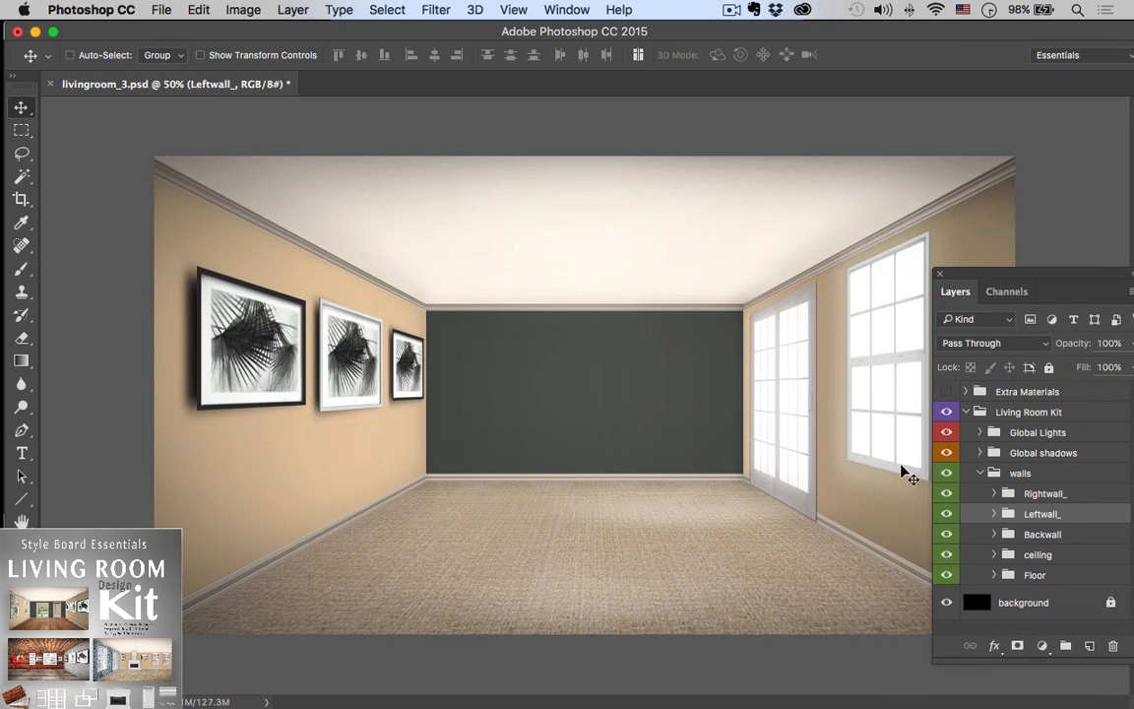
Widen the room by moving the Leftwall_ group outward to the left and the Rightwall_ group outward to the right.
{"action": "left_click_drag", "start_coordinate": [512, 526], "coordinate": [453, 528]}
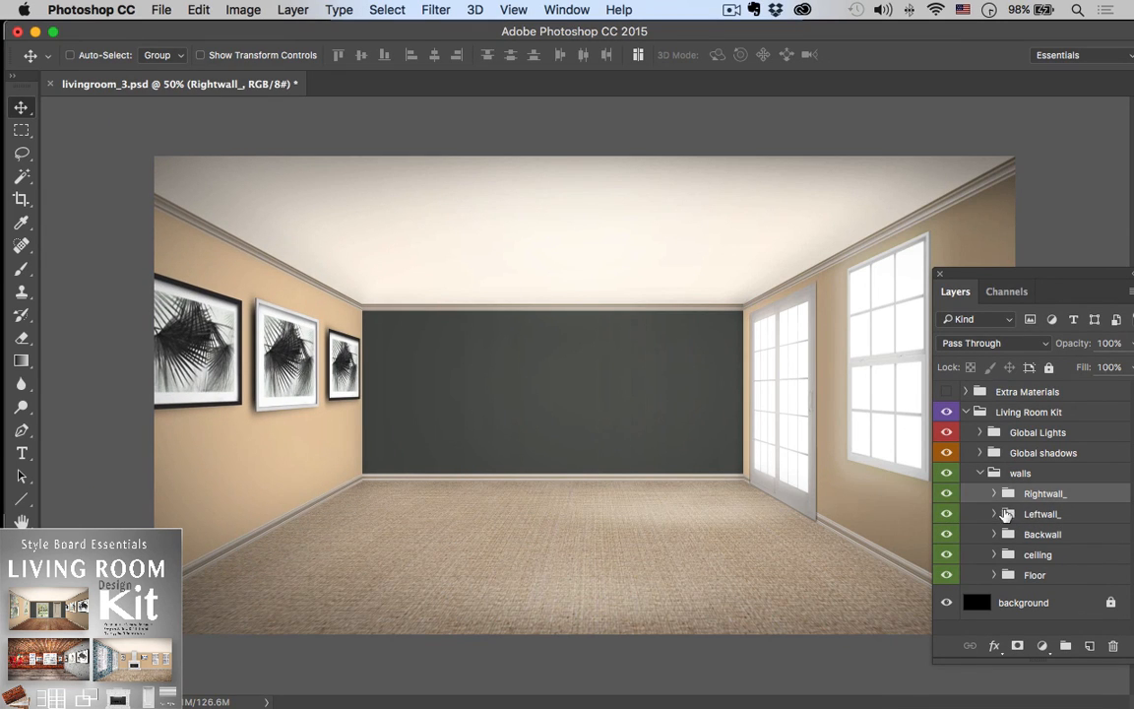
{"action": "left_click_drag", "start_coordinate": [778, 519], "coordinate": [835, 519]}
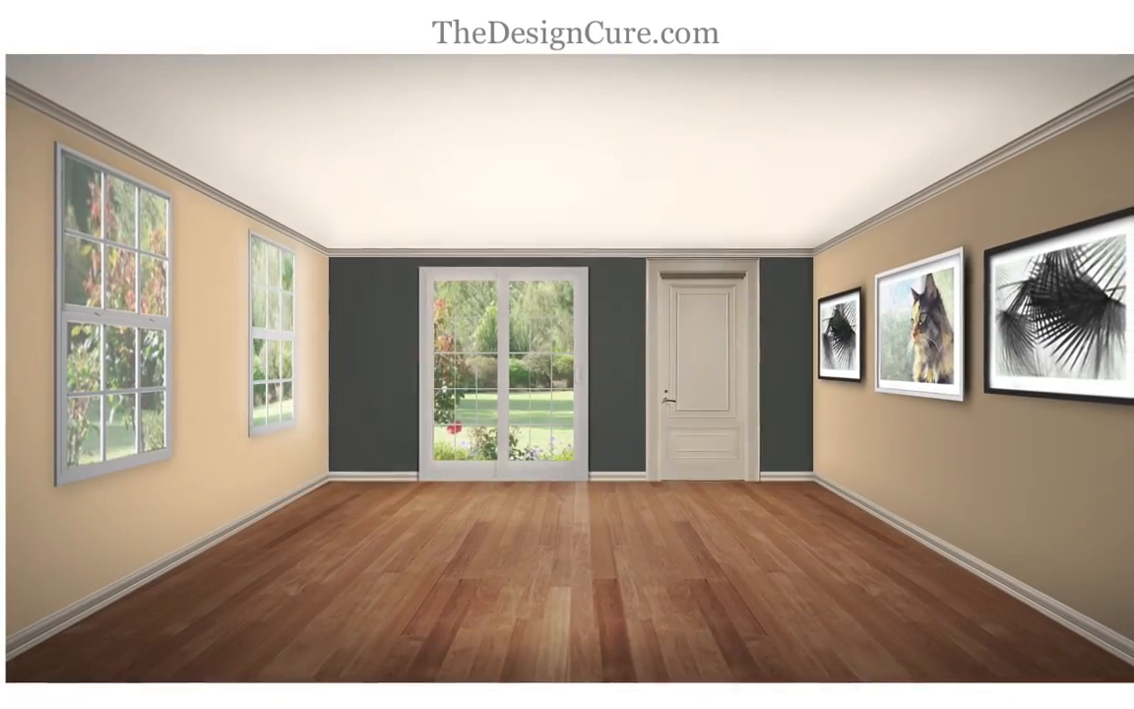